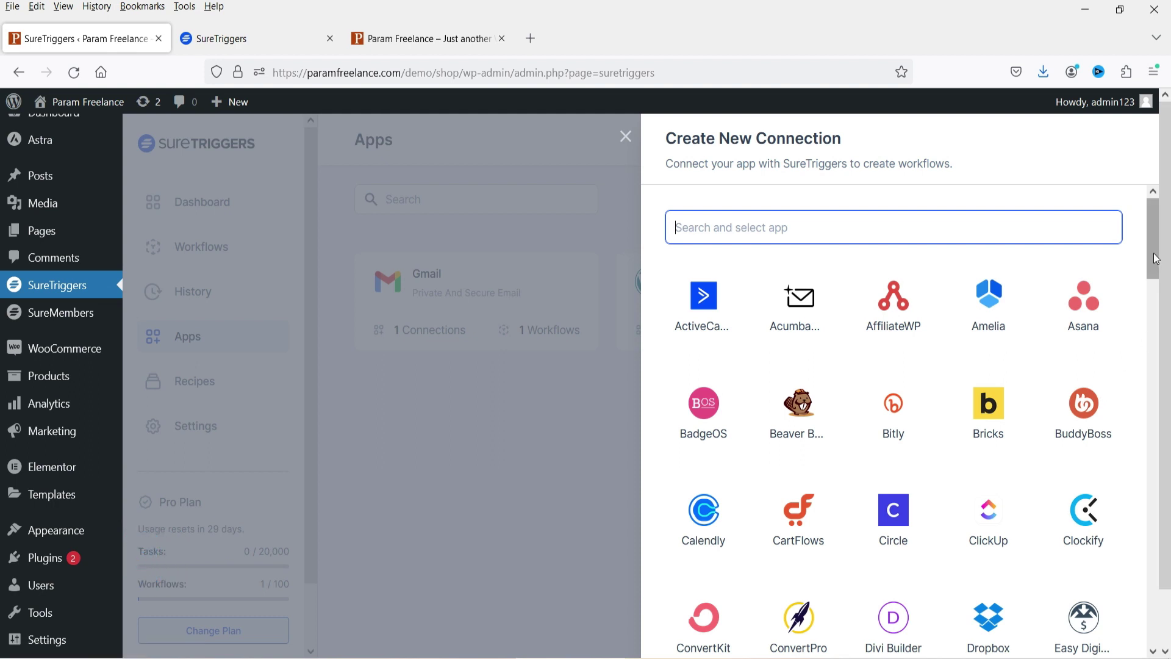
- Review the SureTriggers pricing plans, comparing the Free $0, Pro and Agency discounted prices
scroll(1154, 261, down, 2)
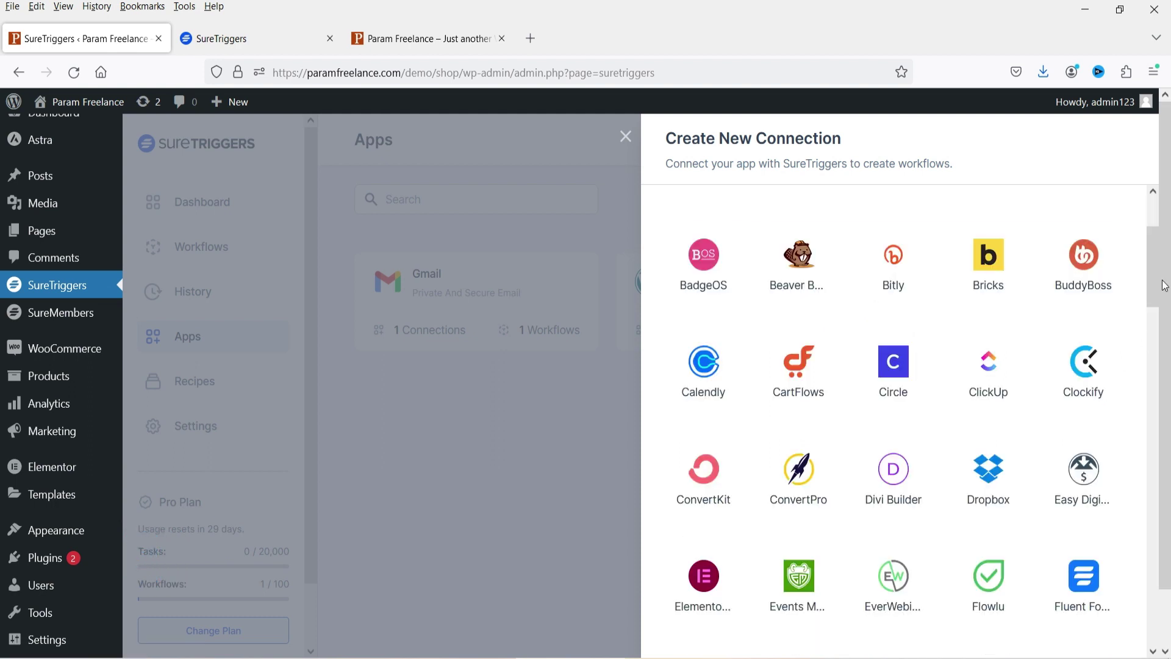
drag(1153, 264, 1161, 552)
scroll(1144, 550, down, 3)
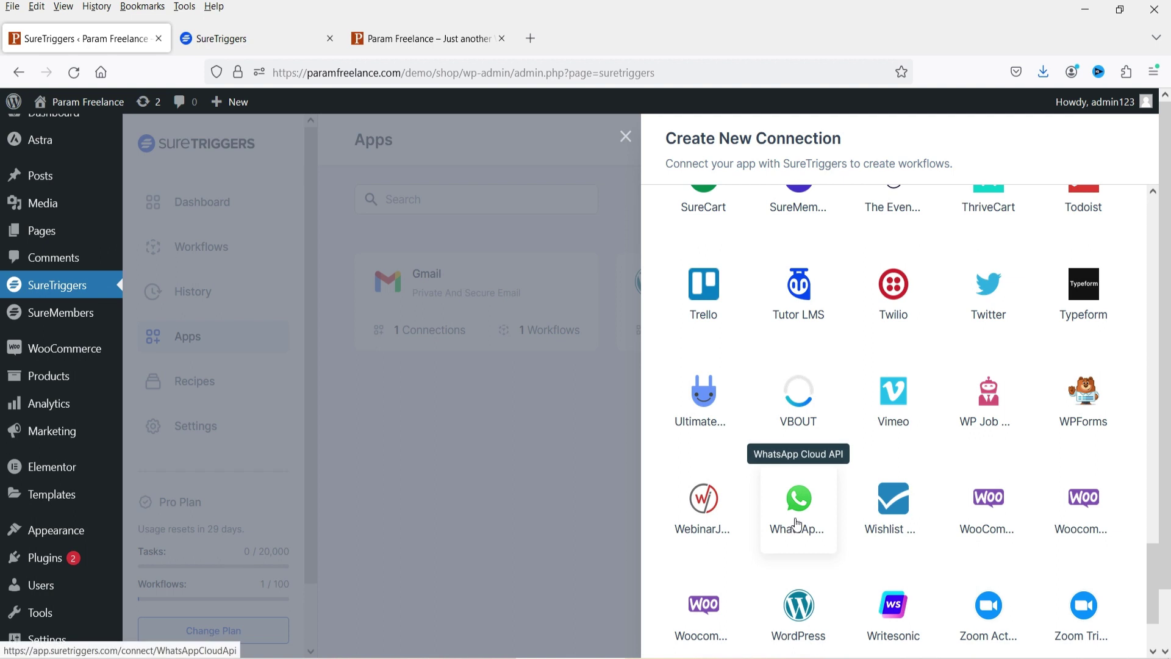
scroll(1050, 398, up, 15)
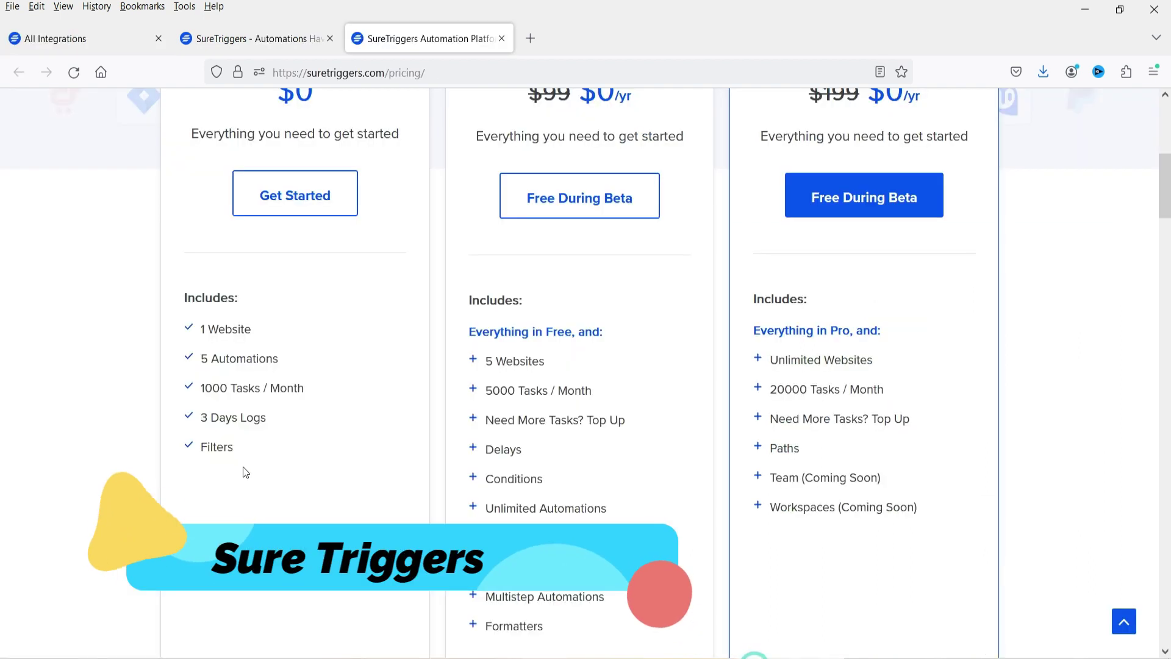
scroll(142, 416, up, 7)
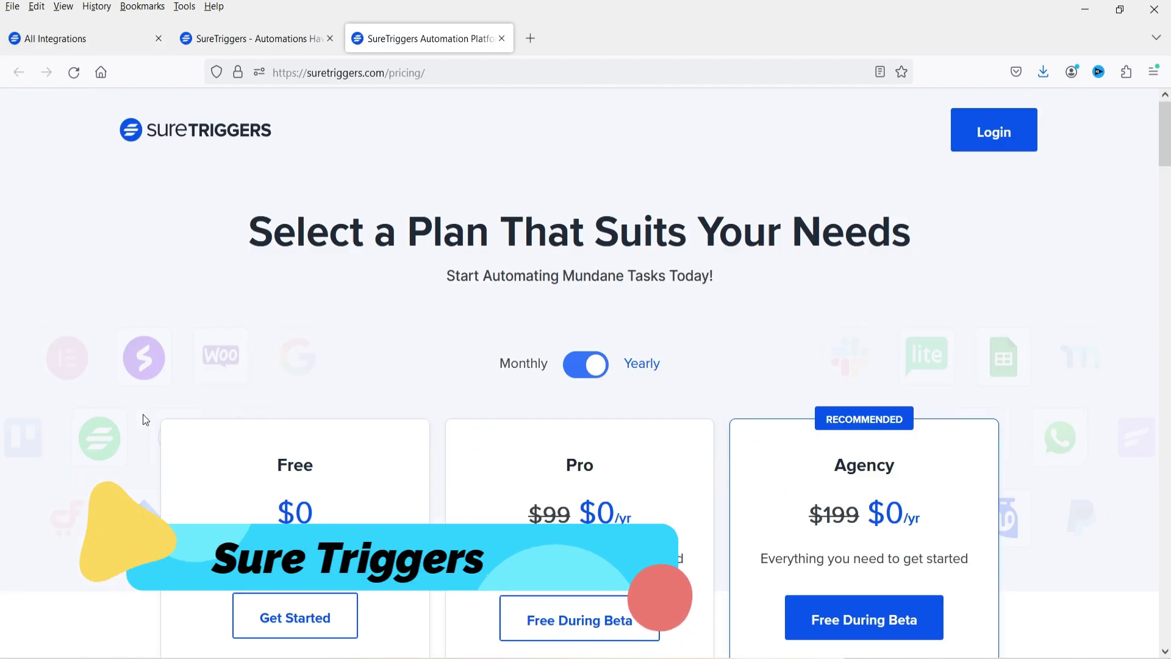
scroll(143, 416, down, 3)
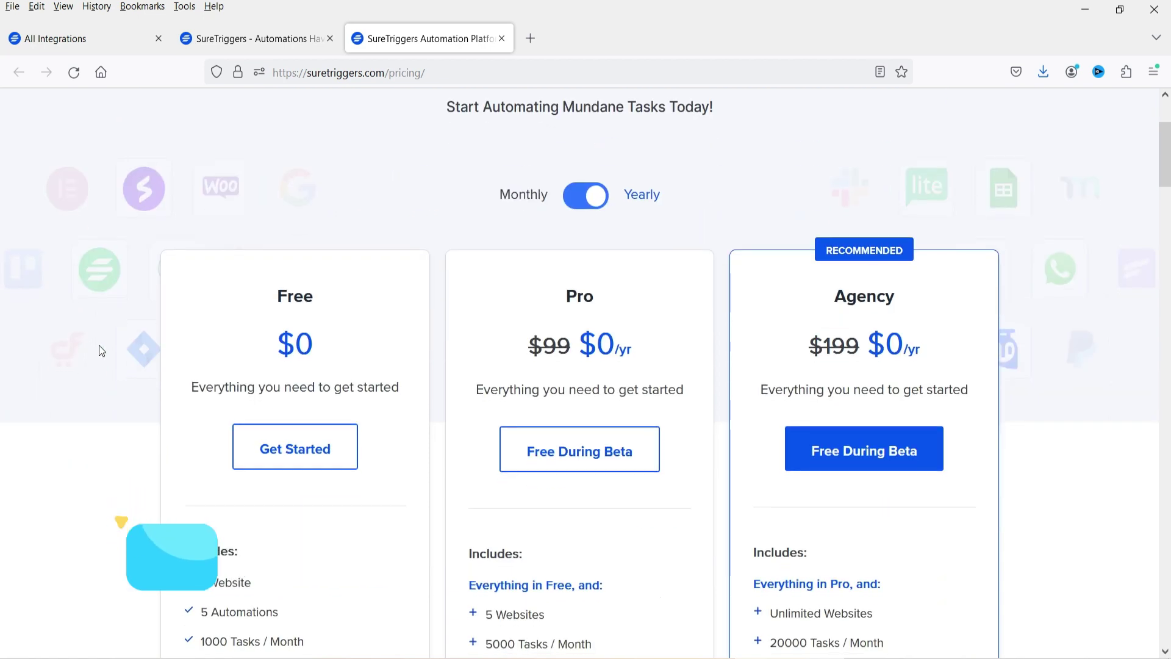
triple_click(325, 349)
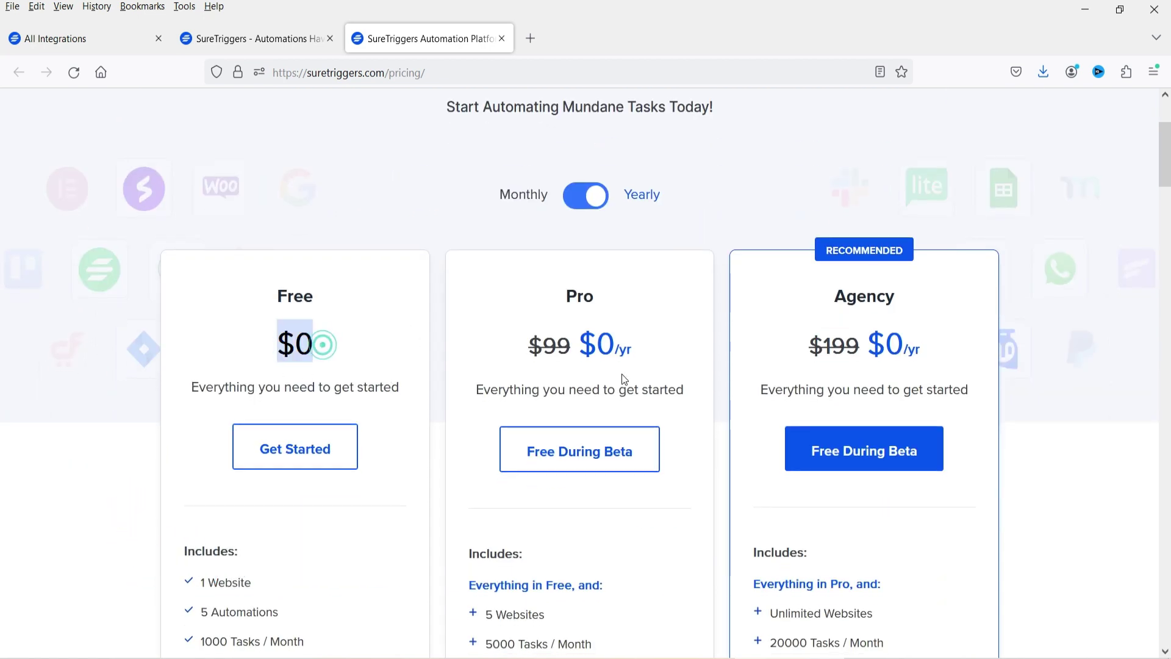
triple_click(633, 354)
click(939, 356)
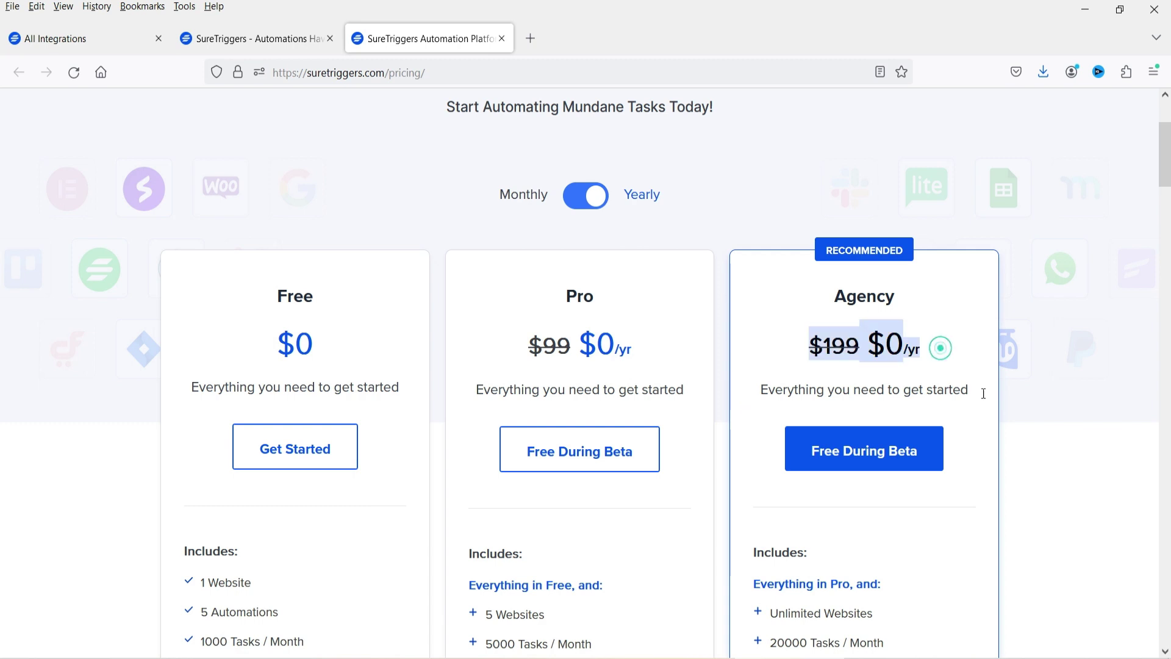
scroll(1110, 387, down, 6)
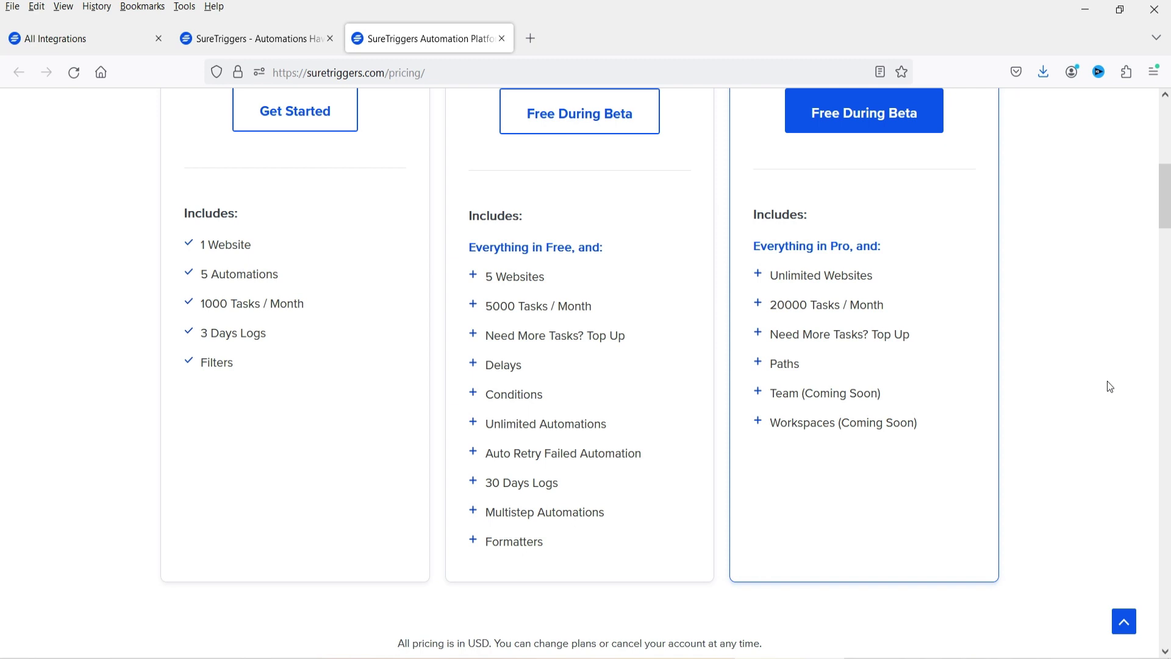
scroll(1048, 402, up, 9)
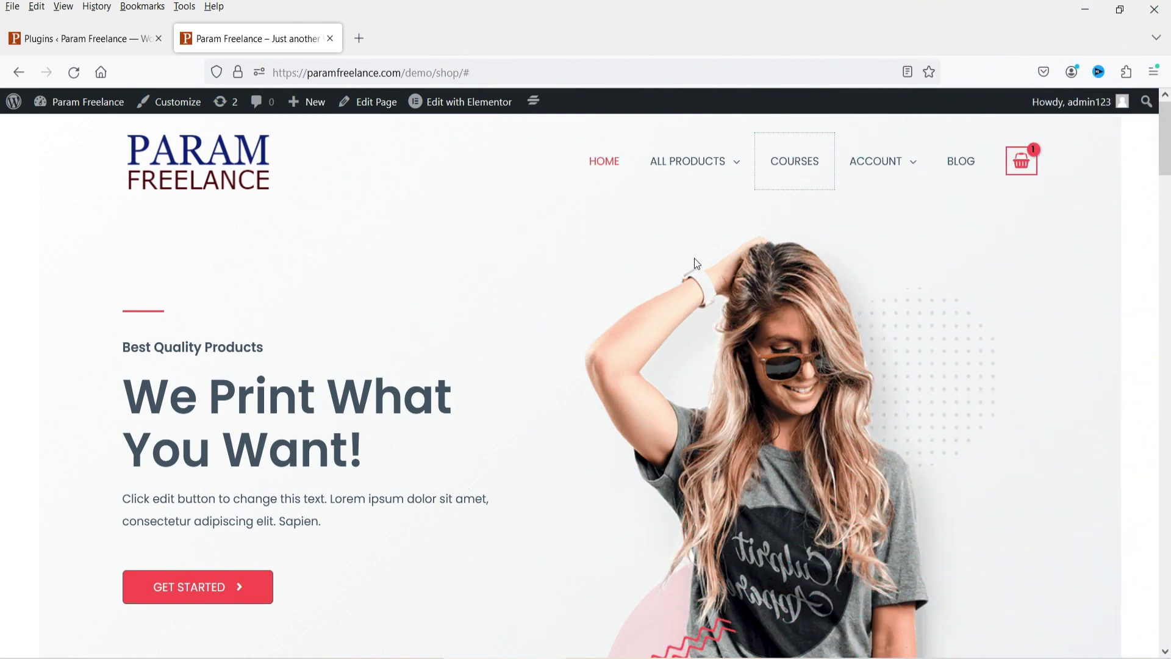
- Search the plugin directory for 'suretriggers', then install and activate the SureTriggers plugin
click(46, 35)
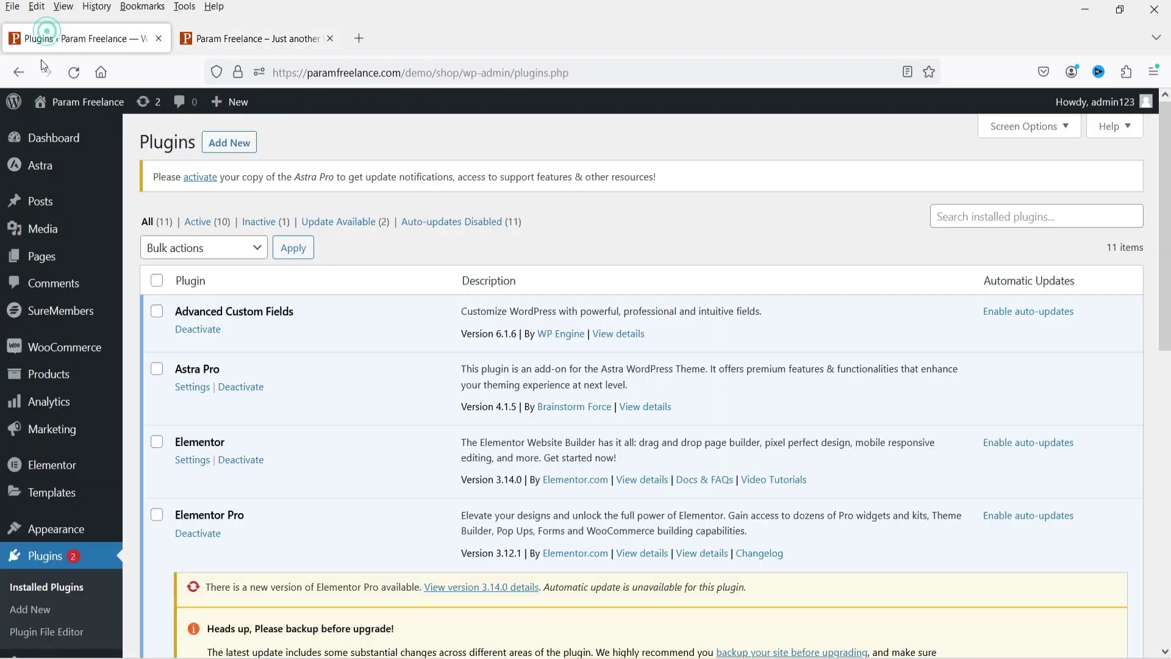
click(231, 149)
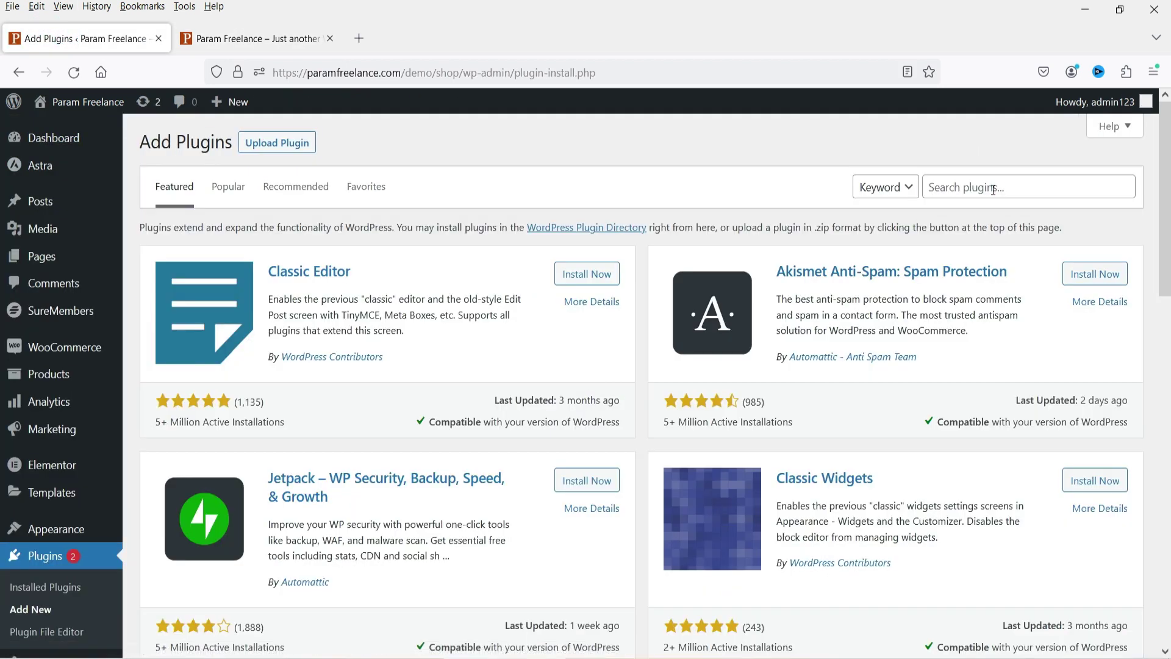
click(993, 188)
text(sur)
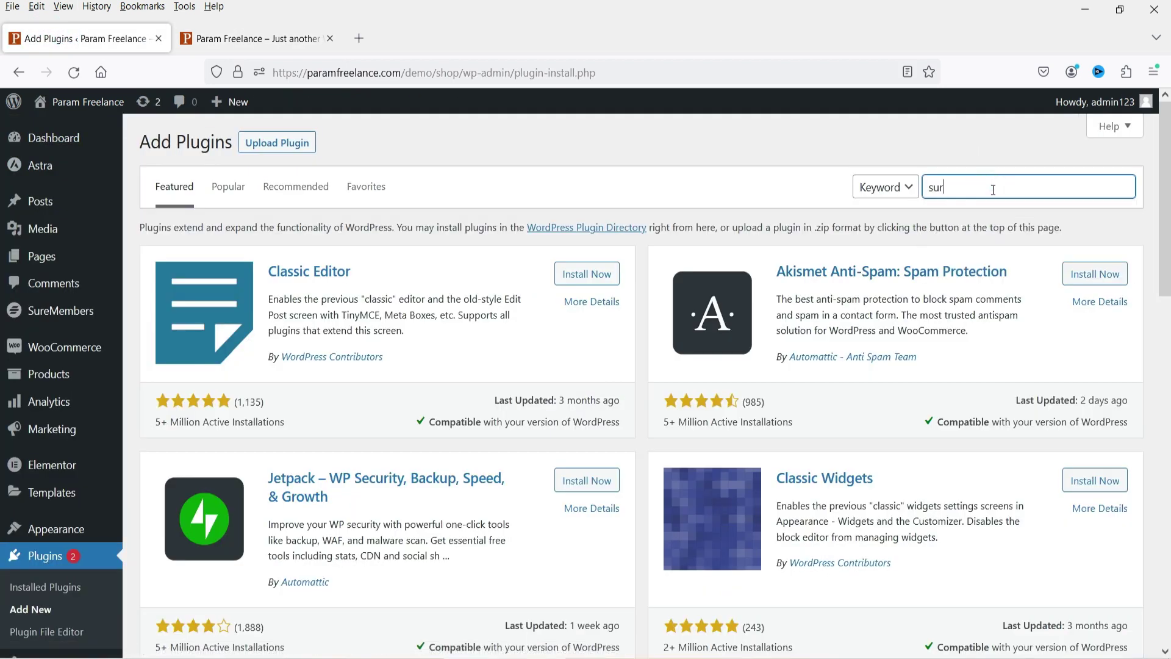
text(etriggers)
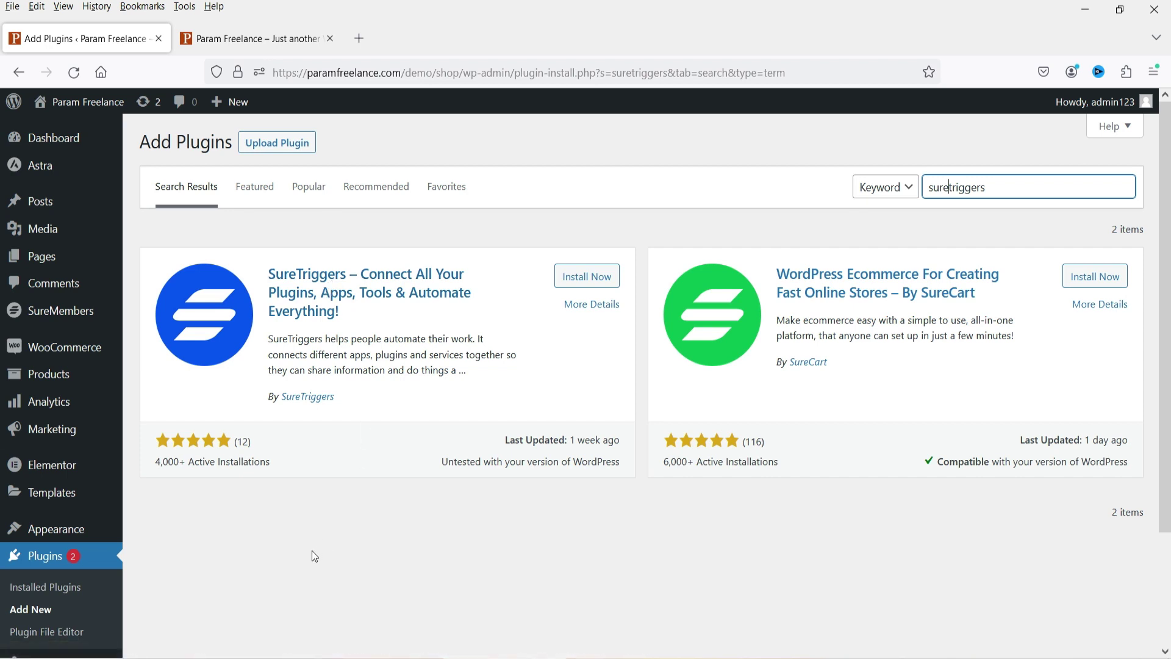
click(595, 278)
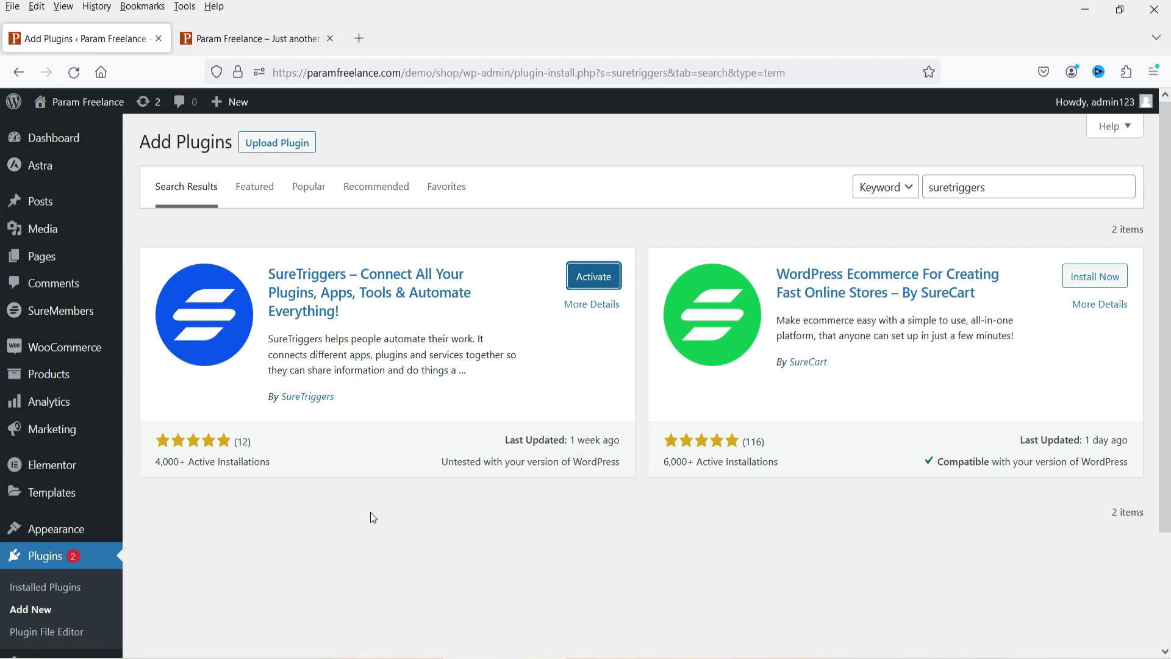
click(595, 279)
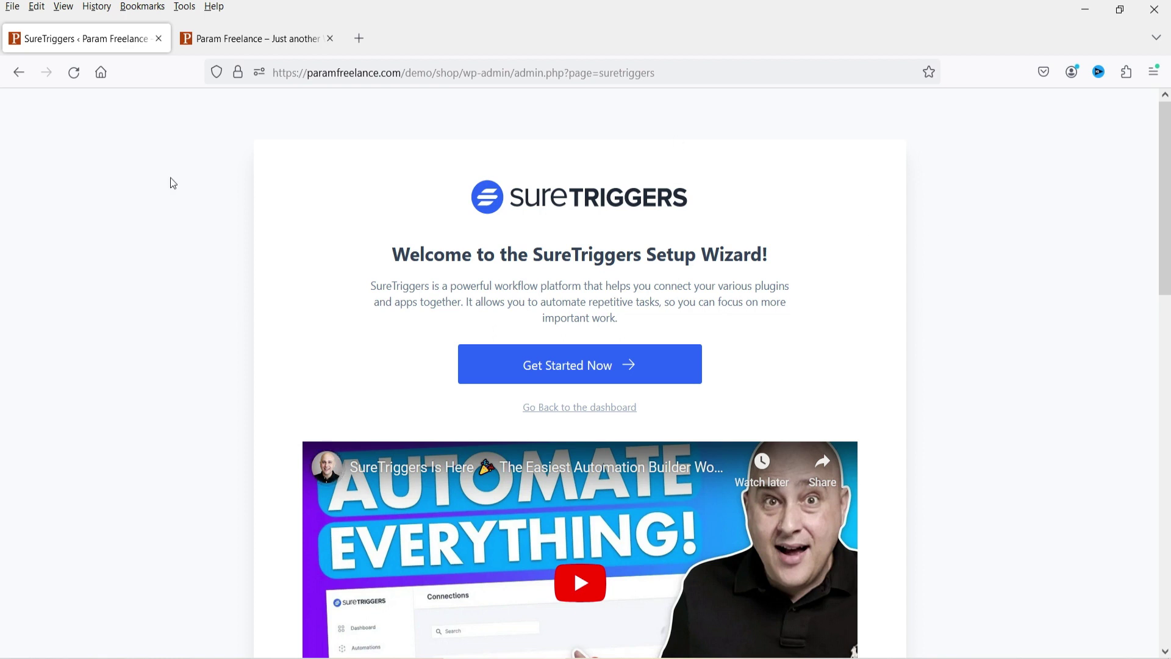
- Start the setup, create a new SureTriggers account, and authorize it for this website
click(583, 375)
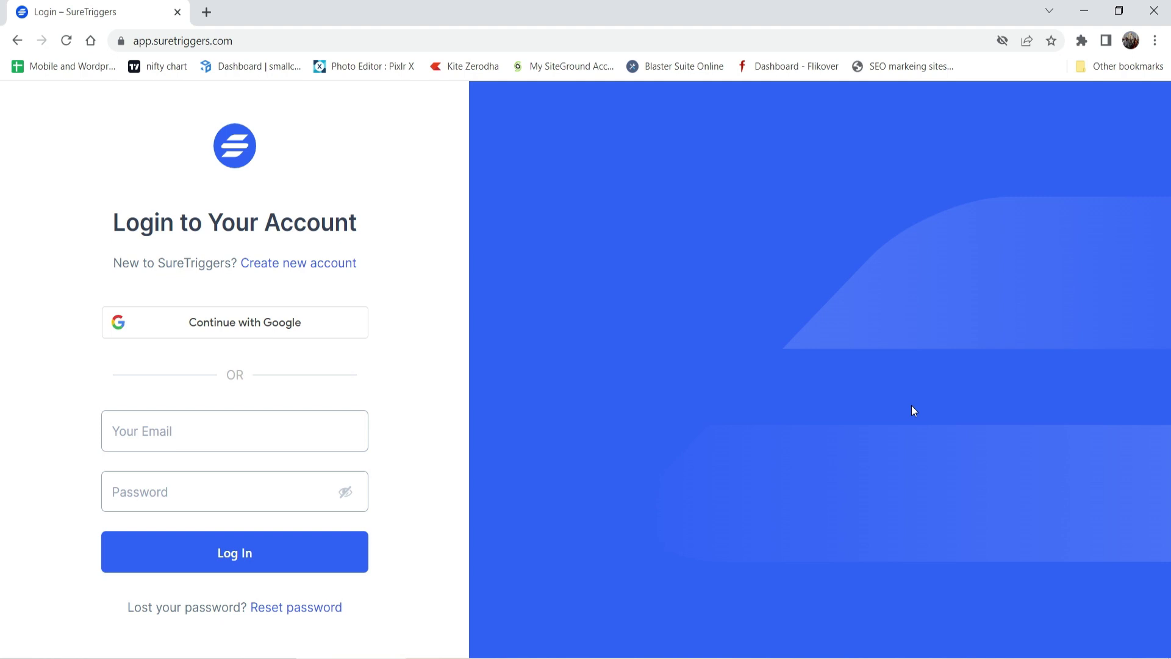
click(305, 264)
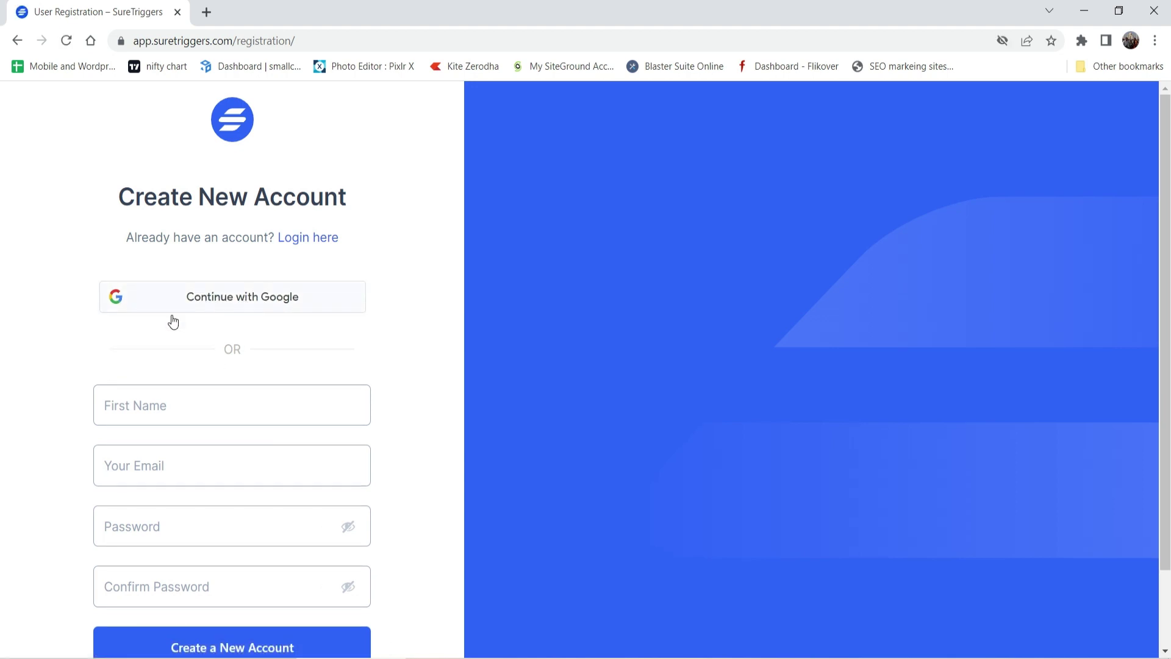
scroll(175, 314, down, 2)
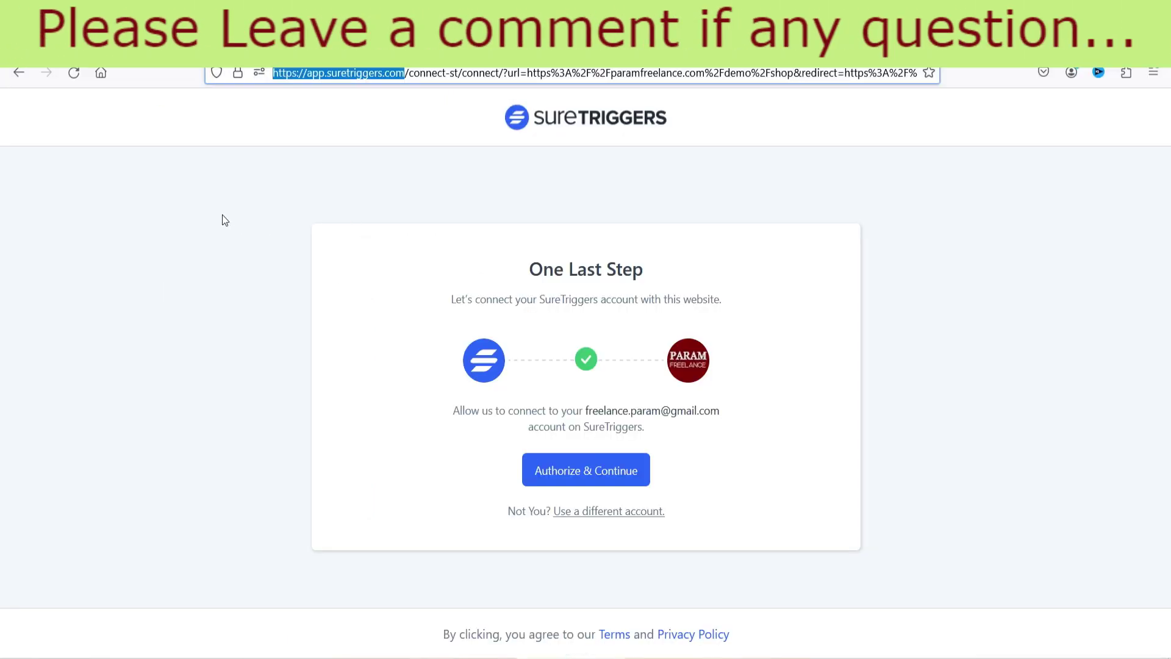
click(217, 208)
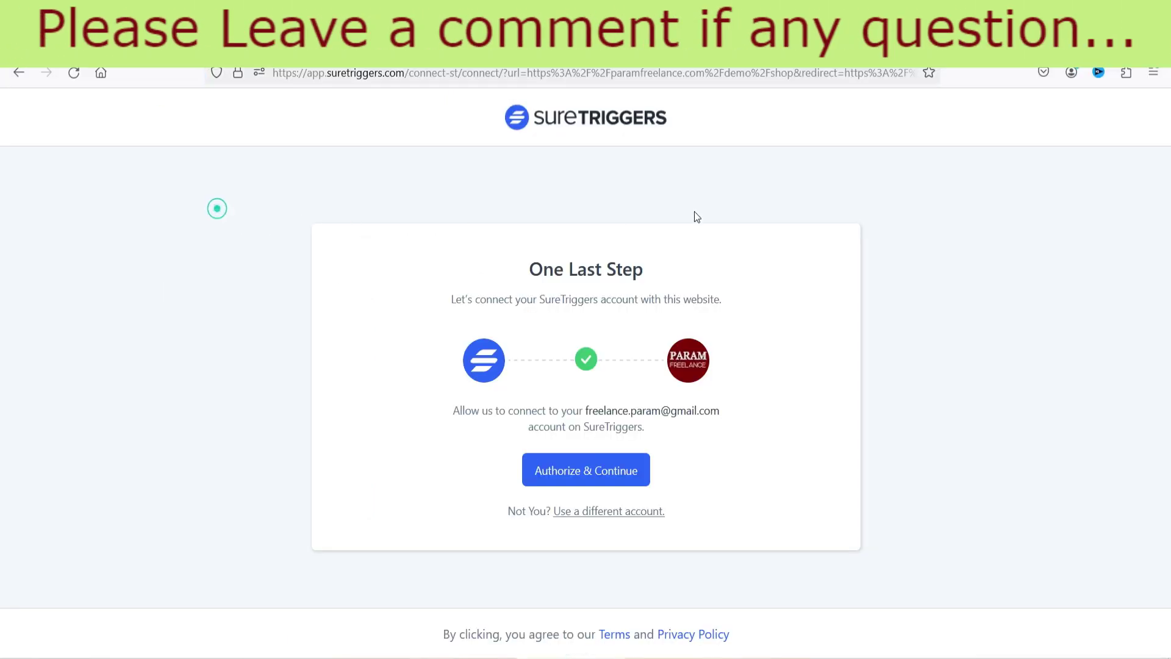
click(602, 480)
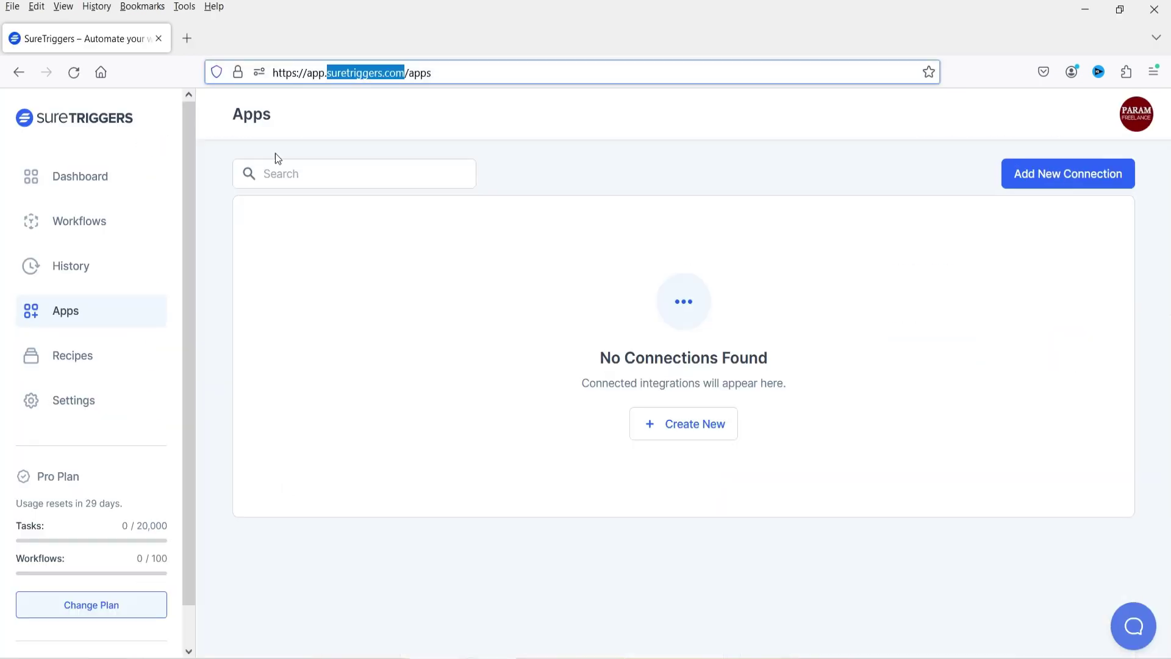
- Start a new connection, clear the 'woo' app search, and choose Gmail from the app grid
click(653, 163)
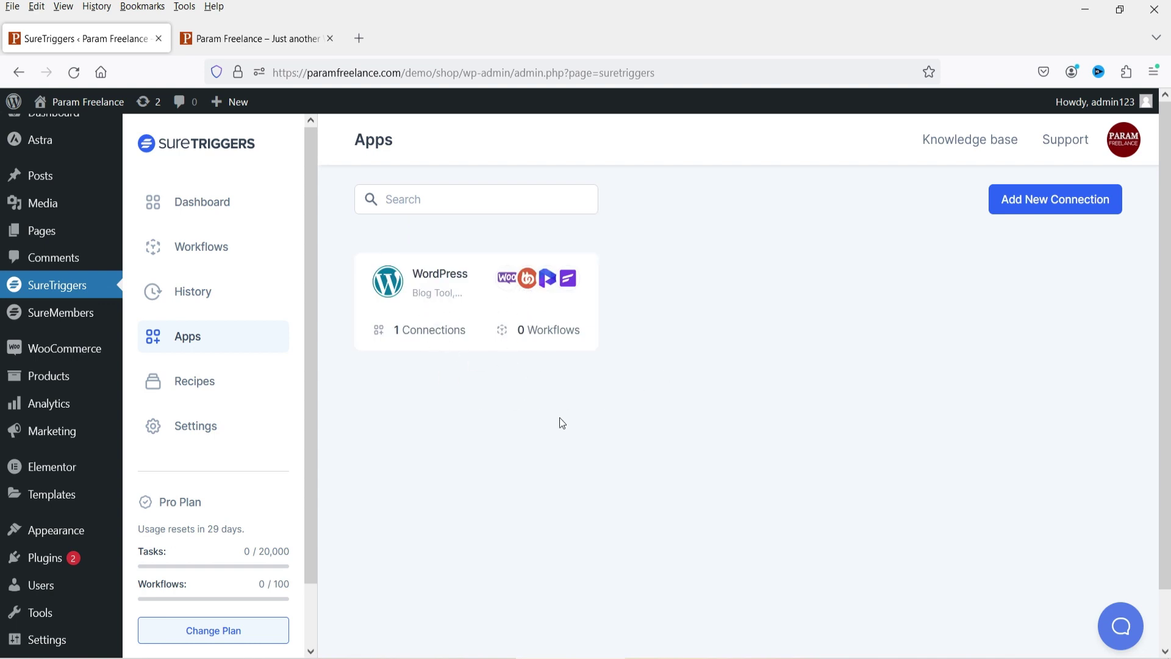
click(505, 282)
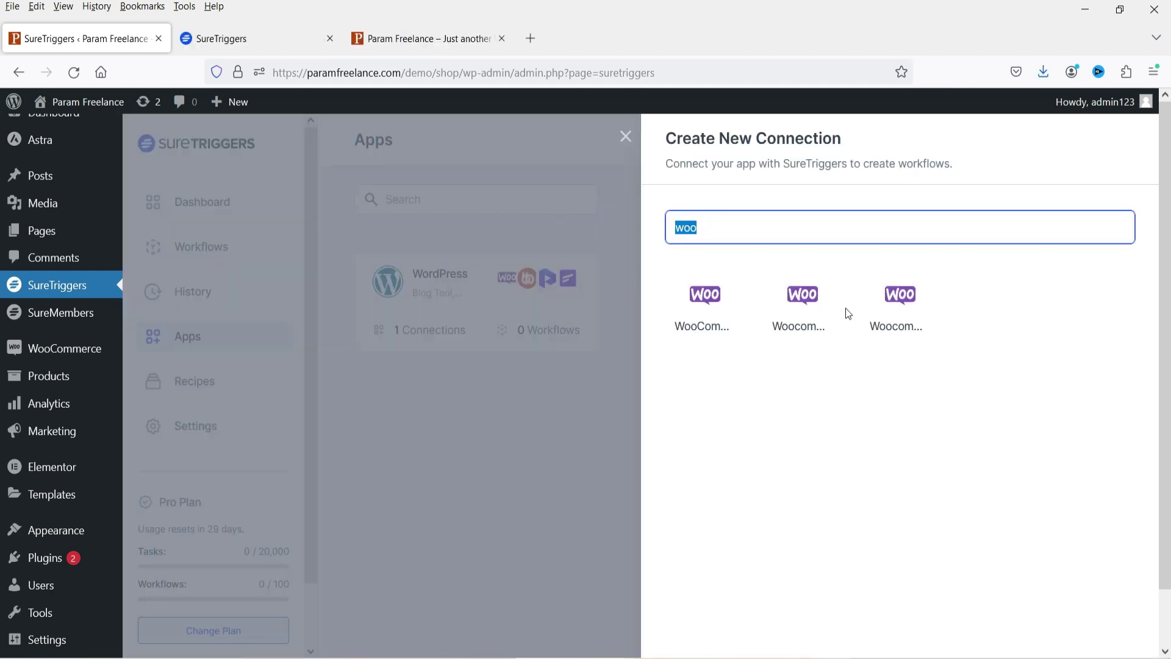
key(BackSpace)
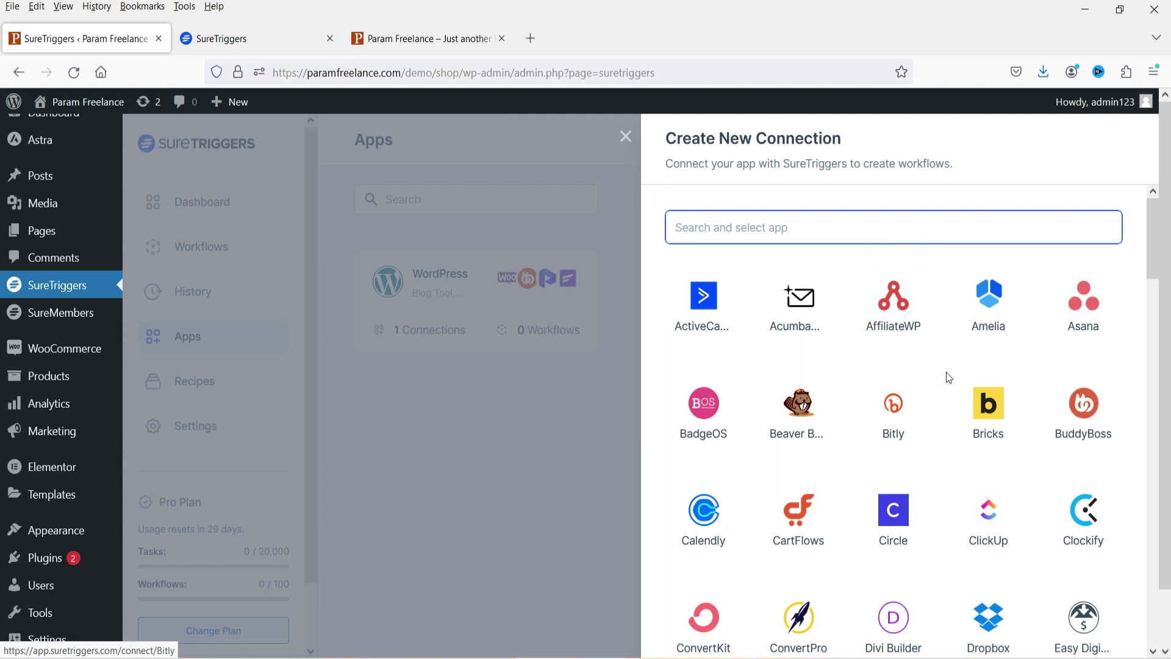
scroll(949, 390, down, 3)
scroll(945, 378, down, 5)
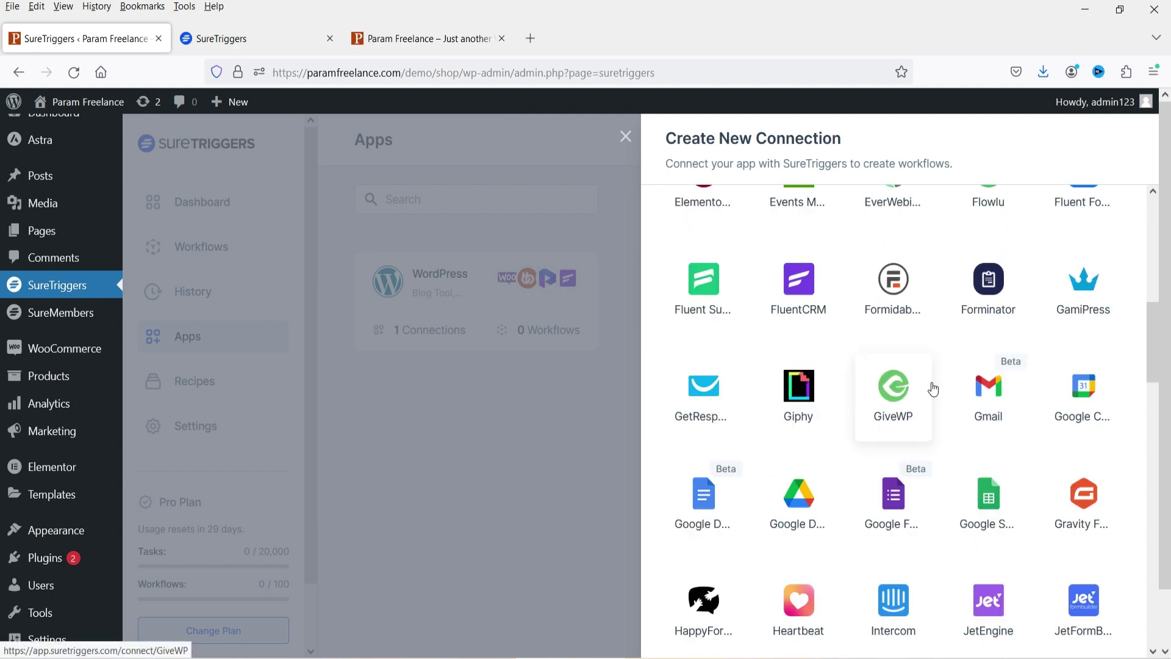
click(990, 405)
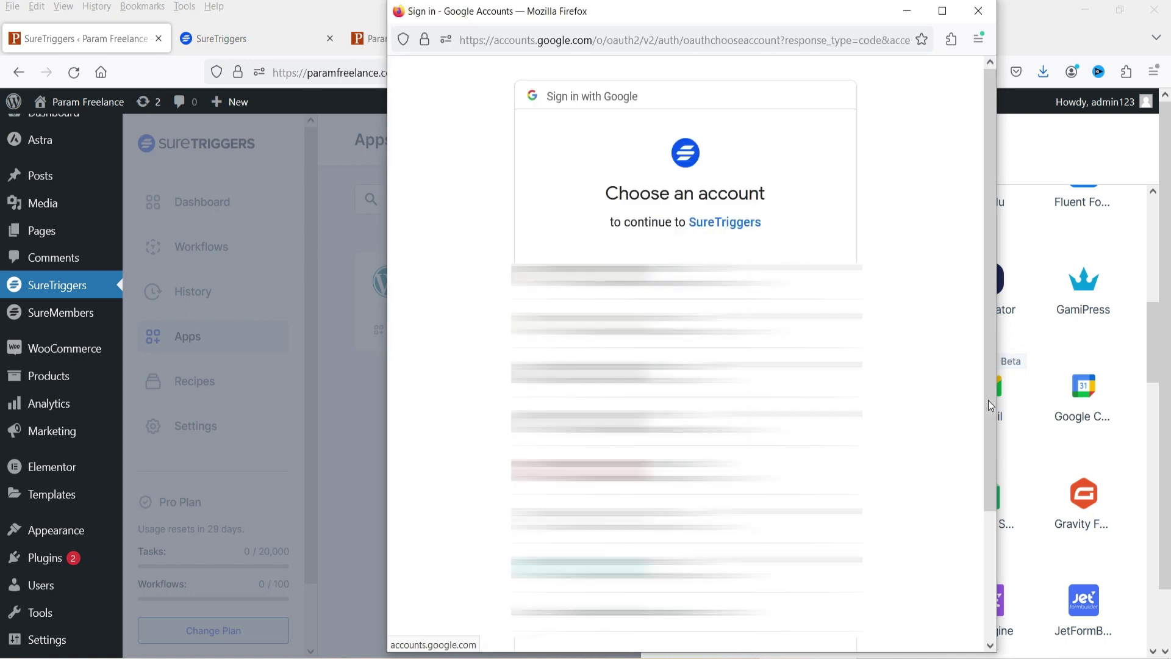
- Sign in with the Google account, proceed past the unverified-app warning, allow access, then go to Workflows
click(762, 324)
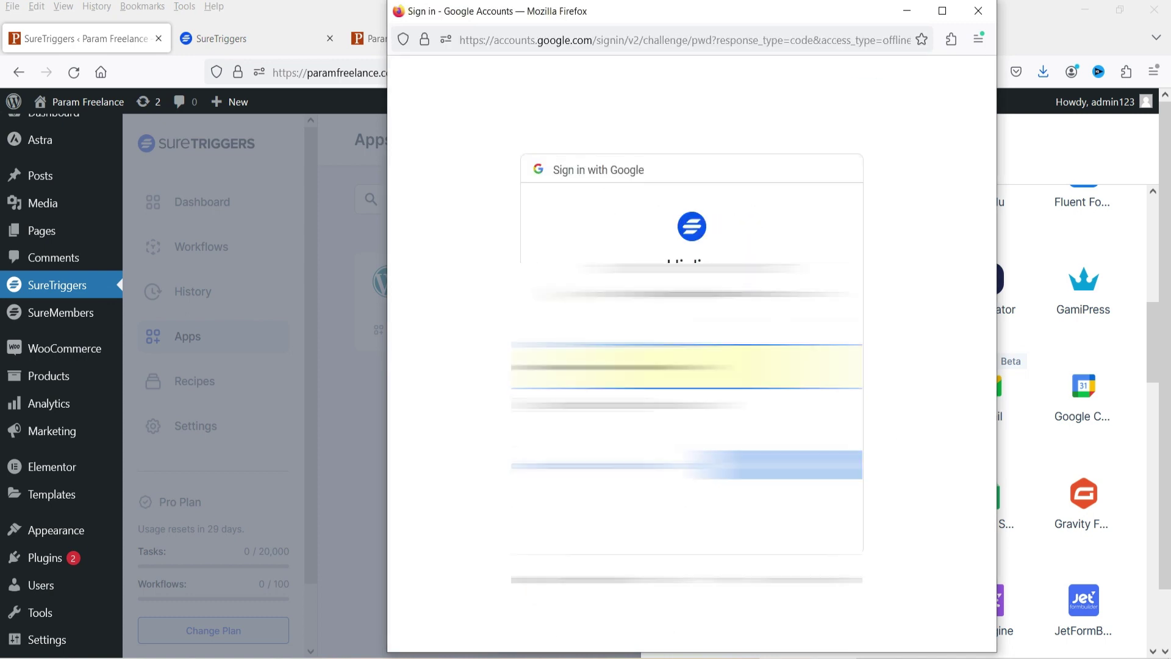
key(Return)
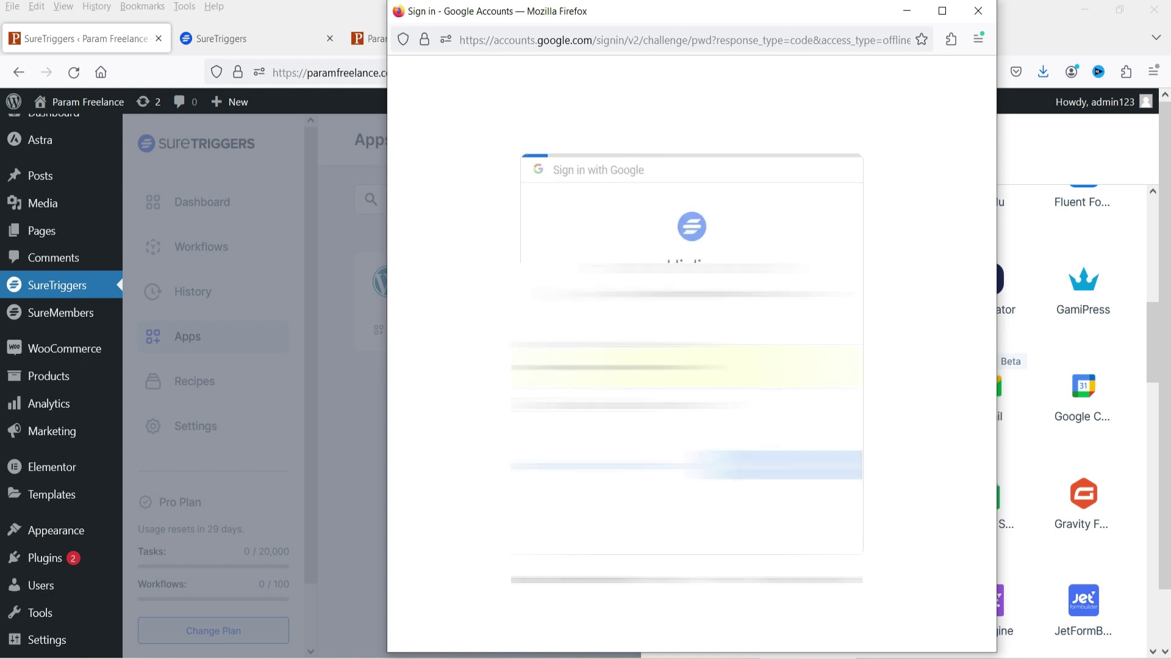
click(477, 355)
click(516, 470)
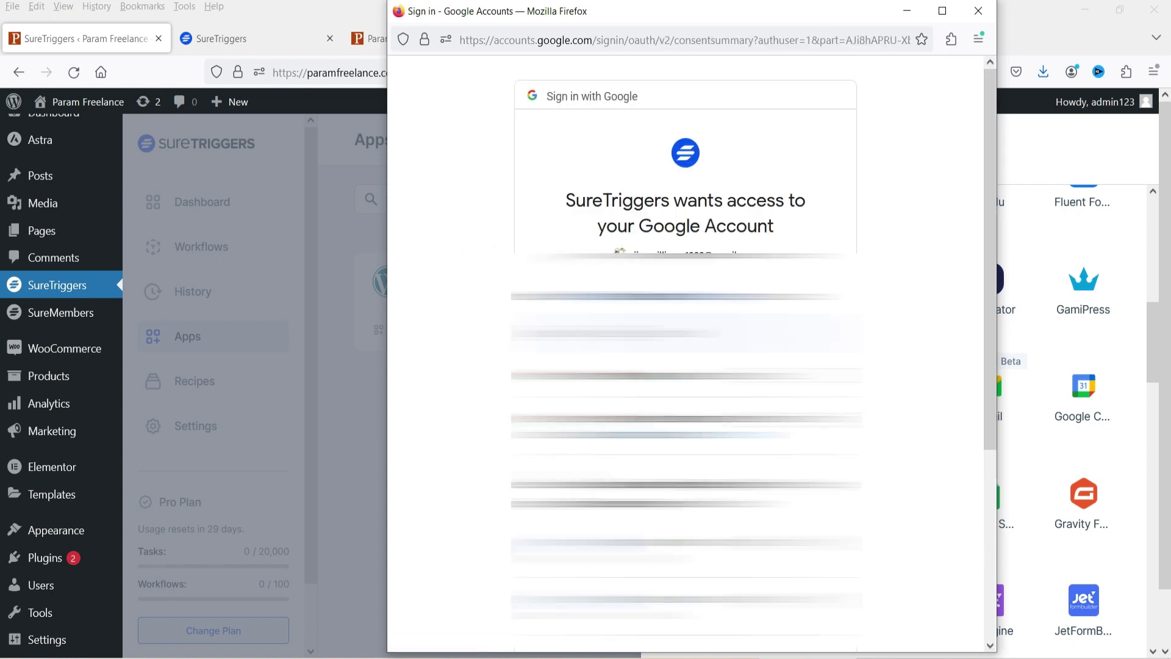
scroll(686, 353, down, 5)
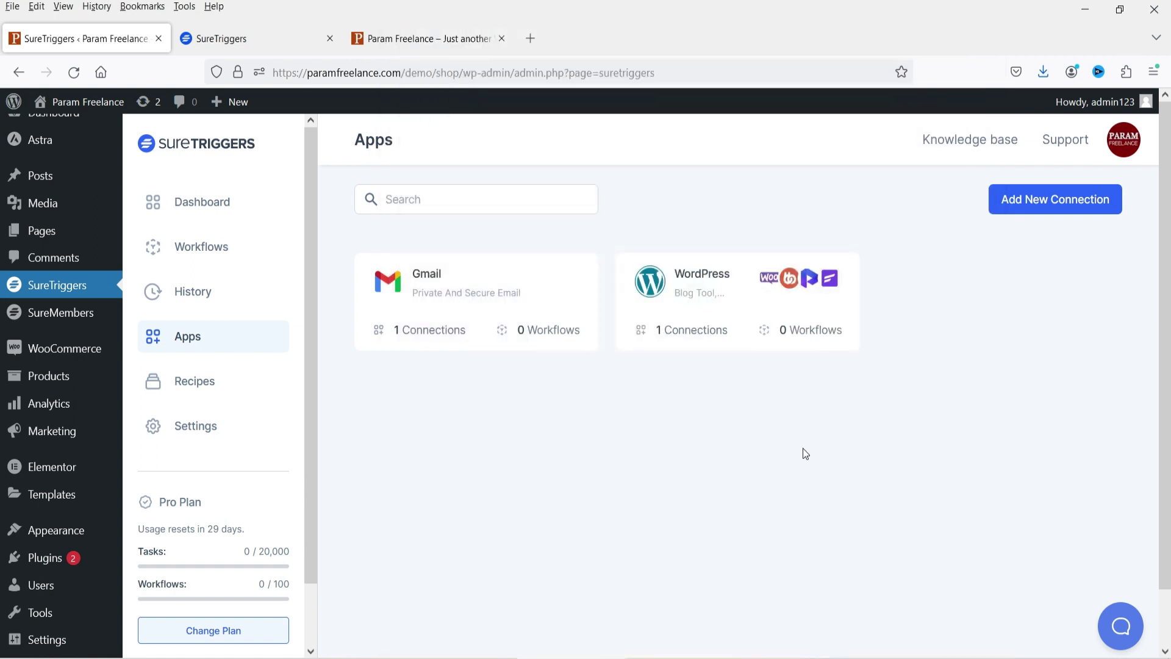
click(210, 246)
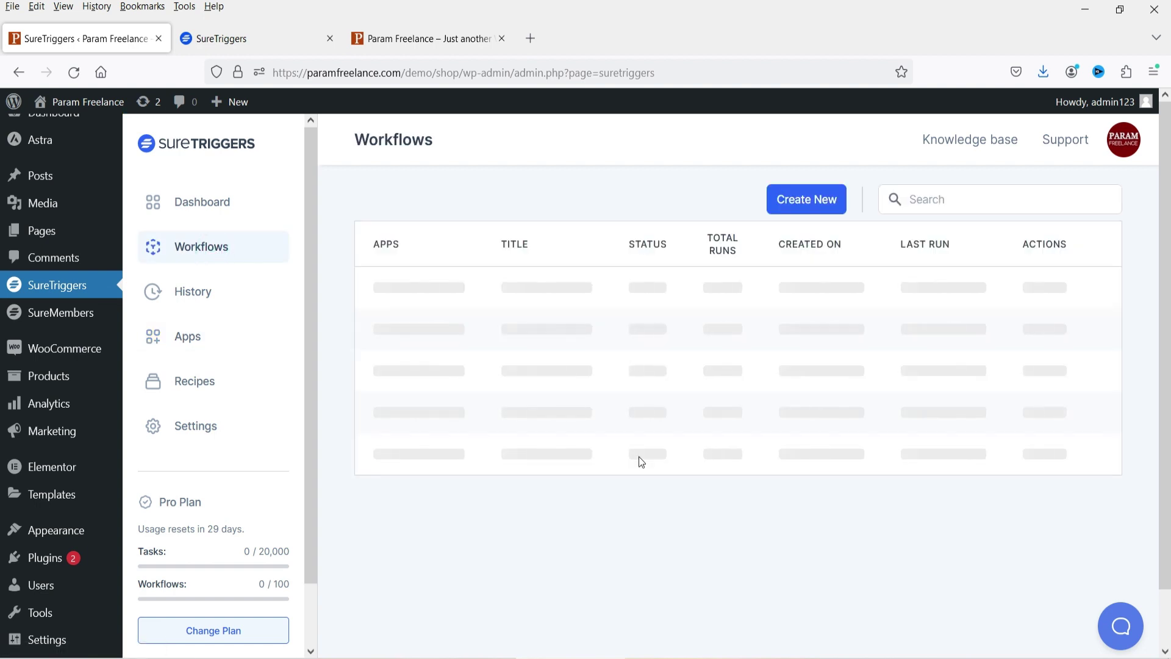
- Create a workflow named 'WooCommerce order placed' and open its builder
click(802, 207)
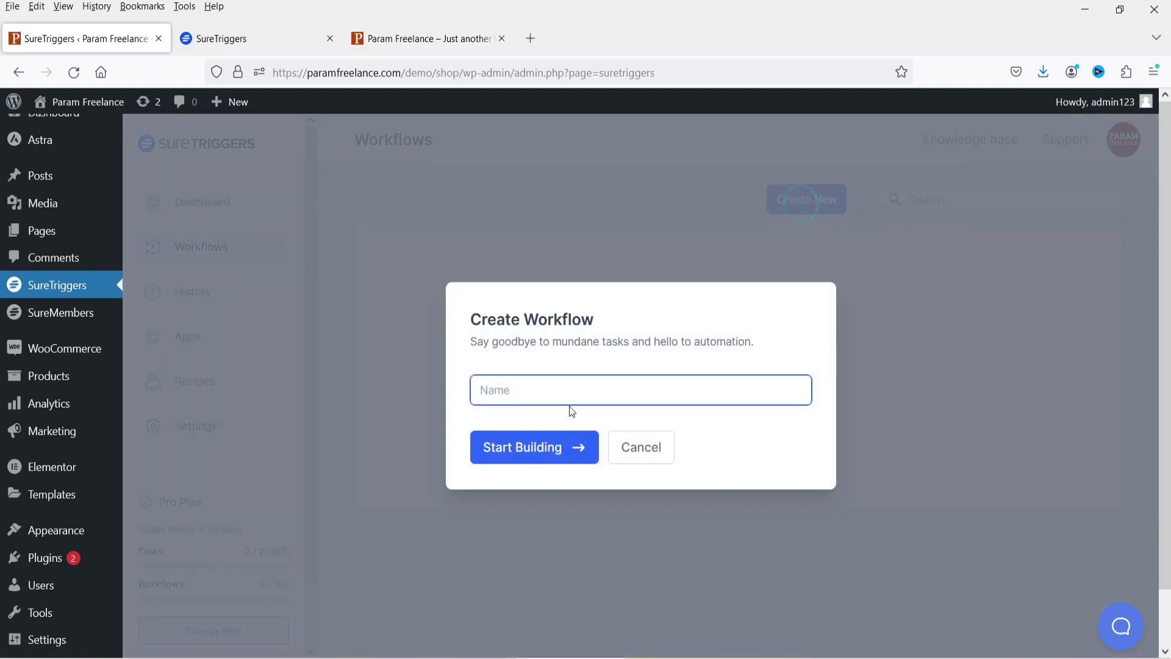
text(WooCommerce order placed)
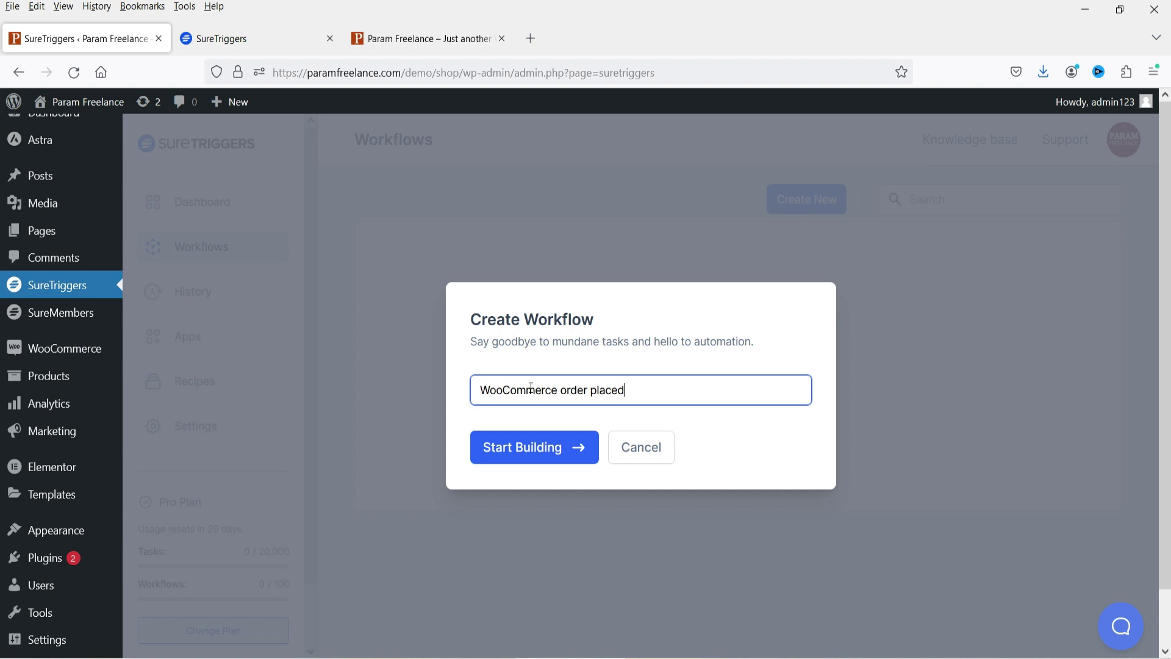
click(500, 456)
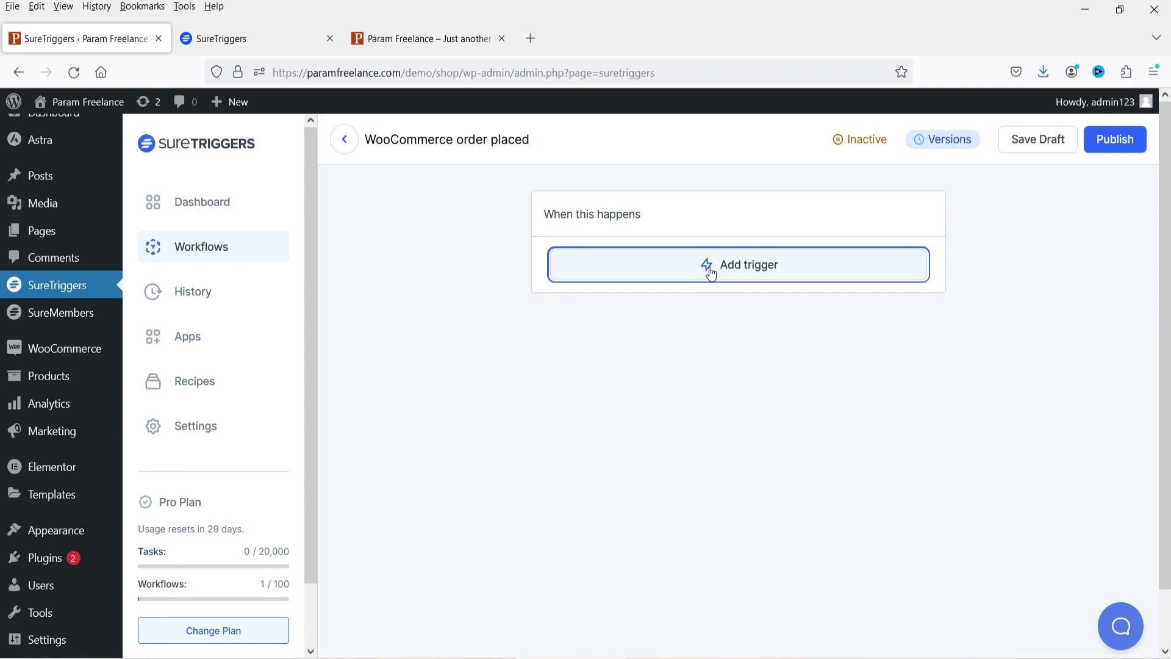
- Search 'woo' and set the trigger to WooCommerce with the Product Purchased event
text(woo)
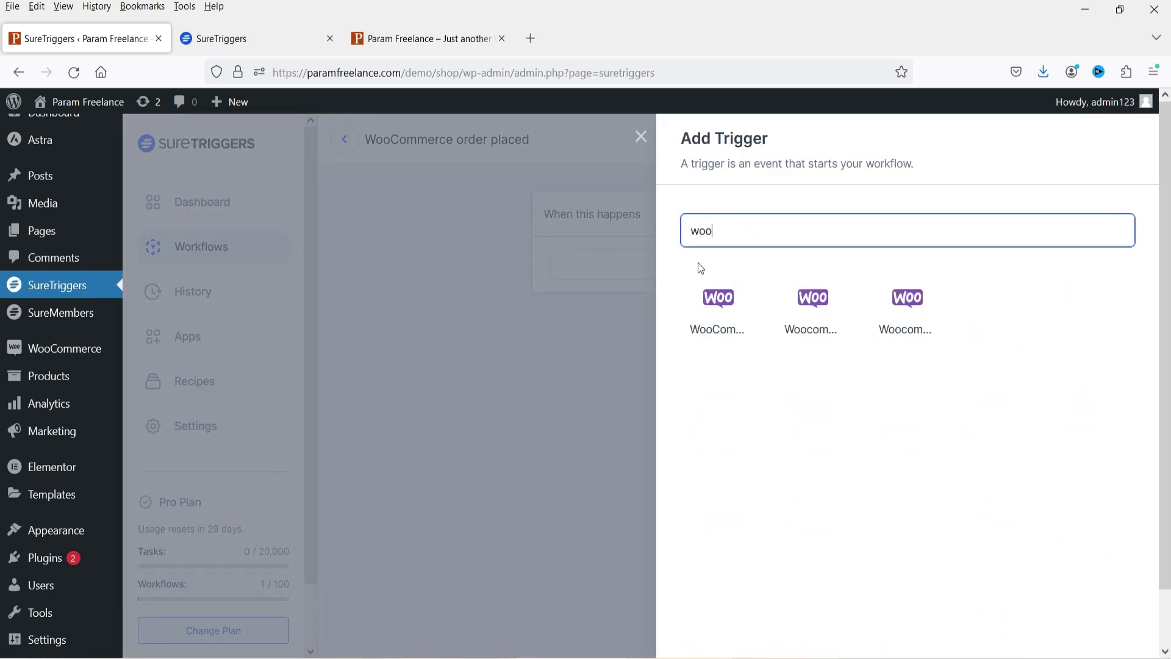
click(715, 308)
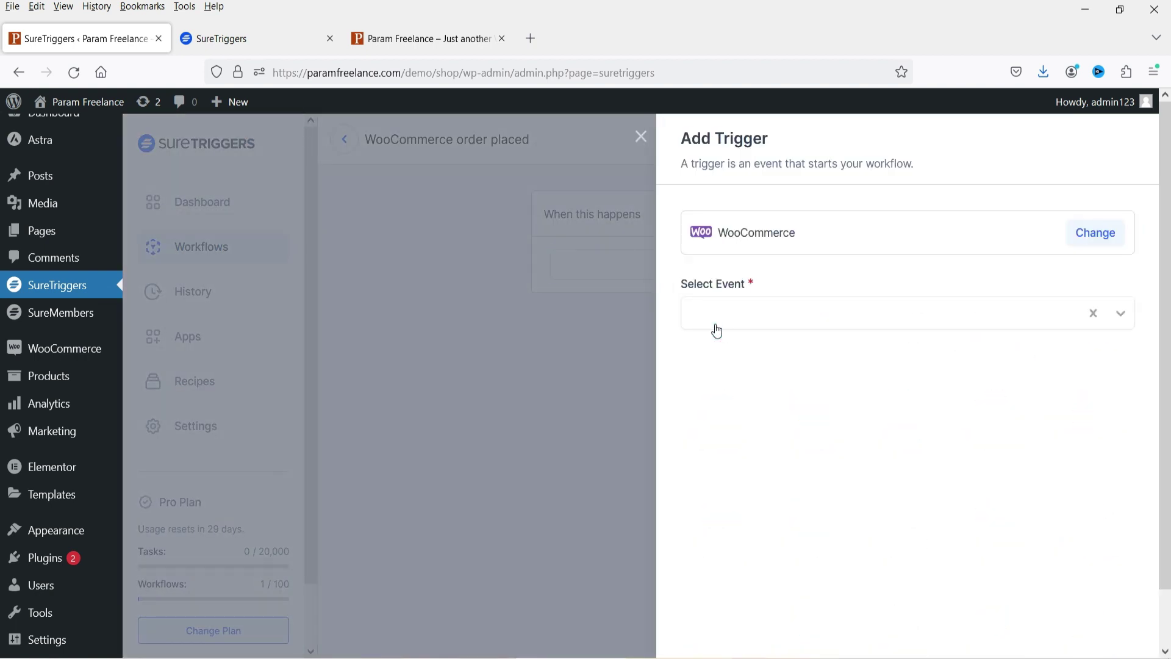
click(806, 321)
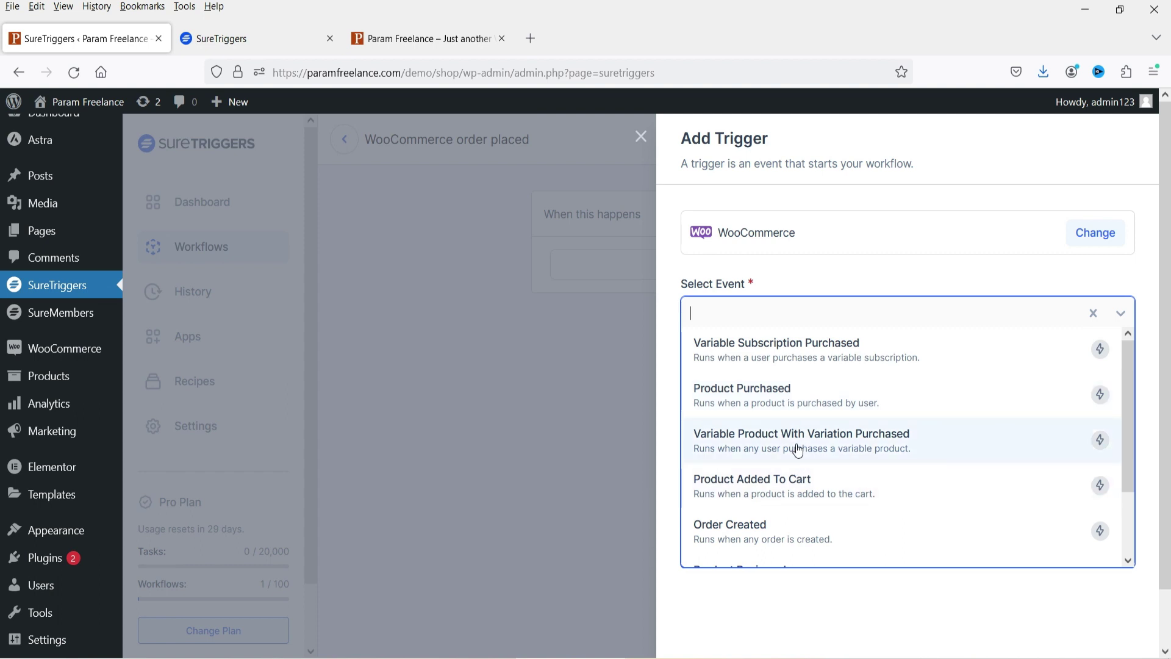
drag(1123, 446, 1114, 520)
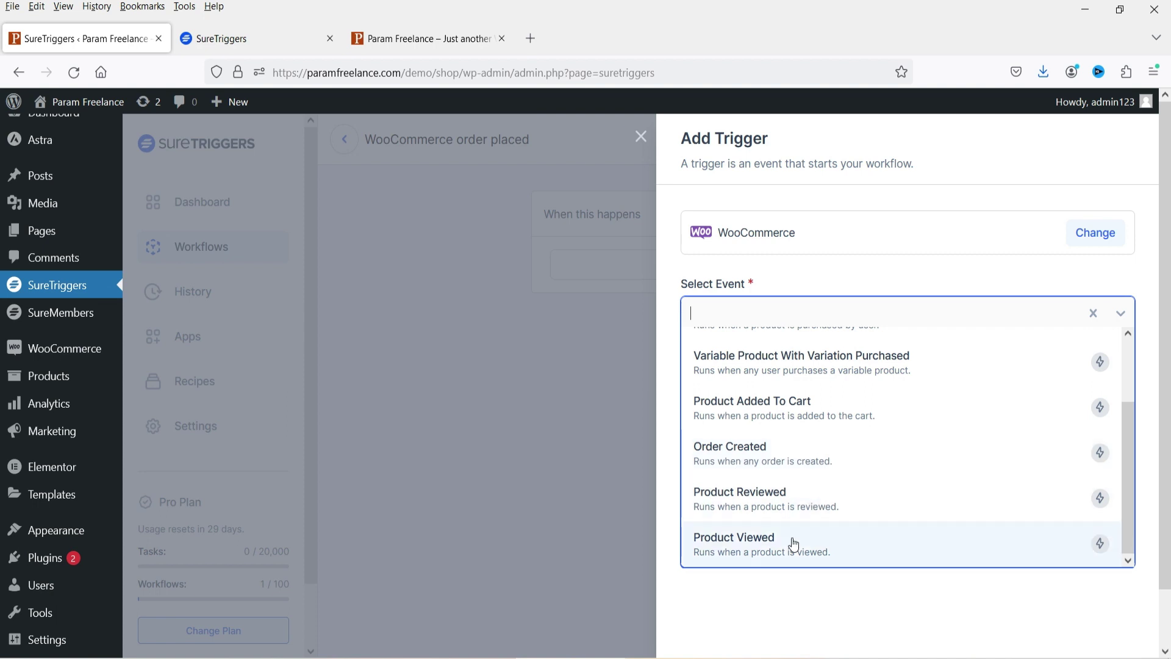
scroll(852, 403, up, 2)
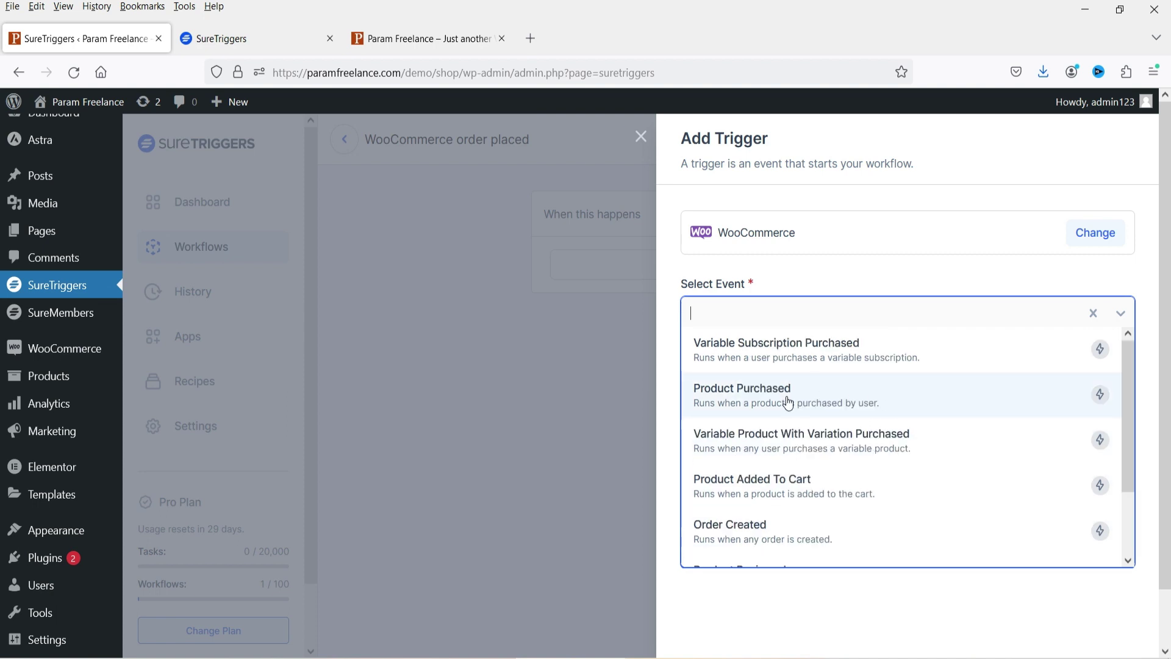
click(811, 402)
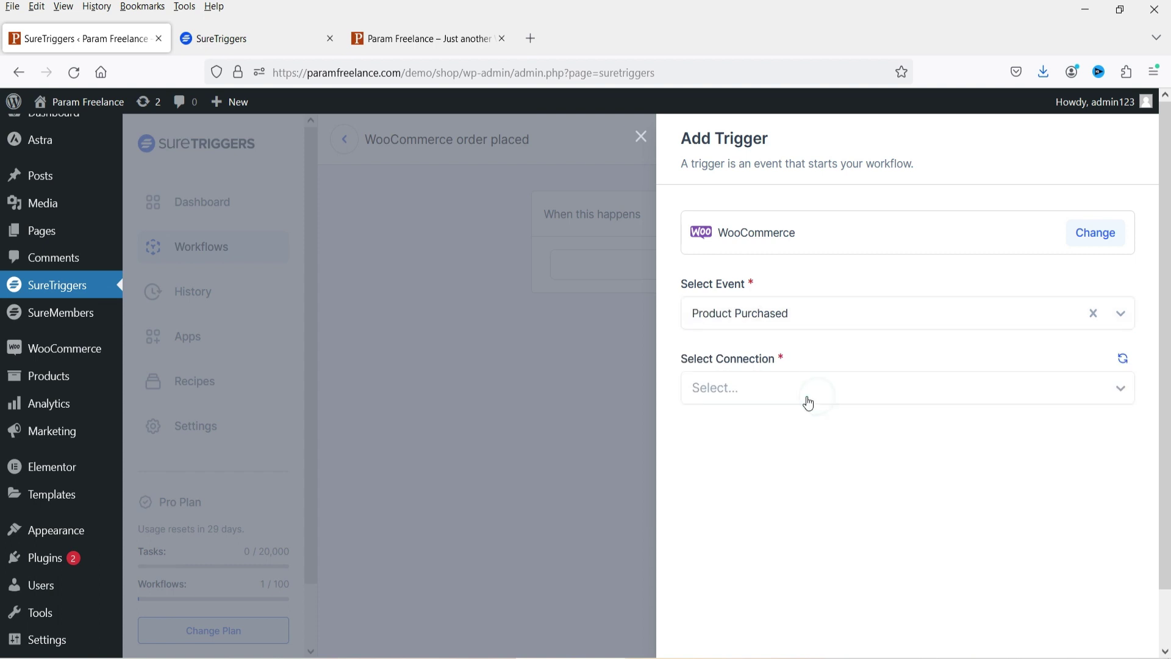
- Choose the WordPress site connection for the trigger and set the product to Any Product
click(790, 387)
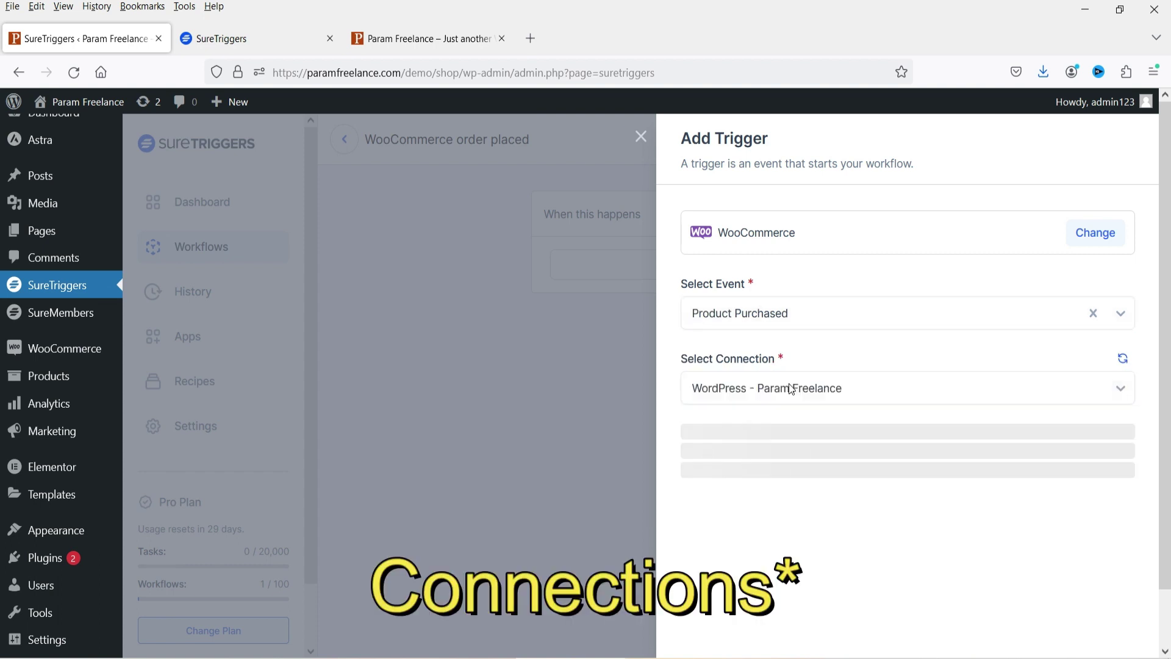
click(742, 388)
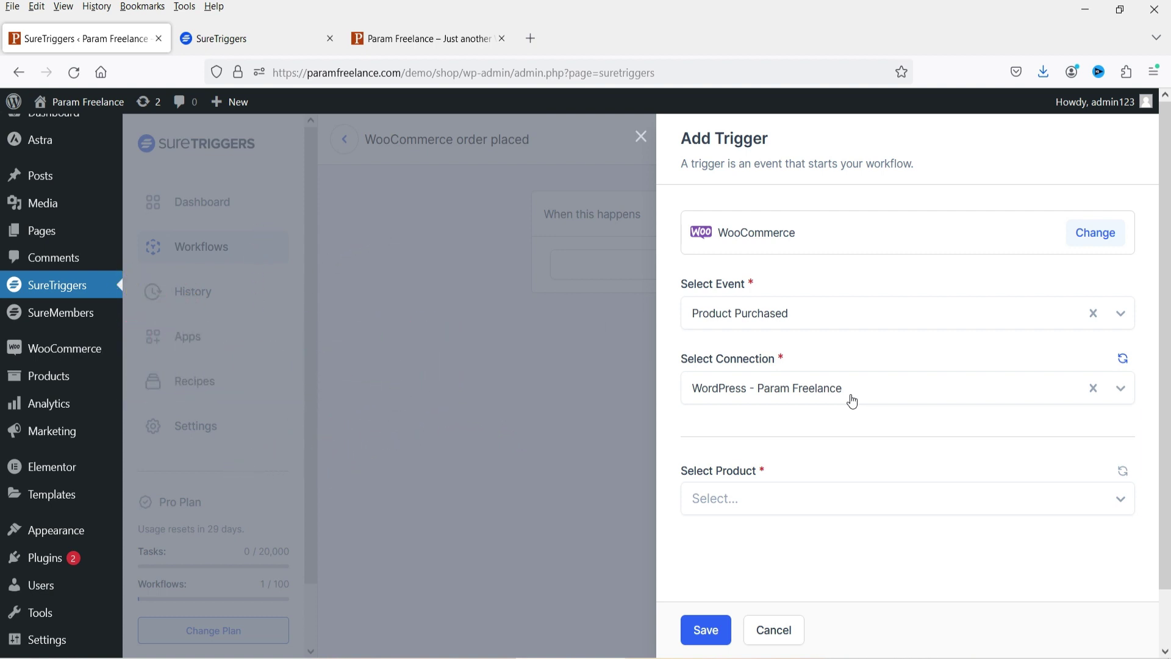
click(853, 401)
click(849, 397)
scroll(744, 455, down, 1)
click(797, 447)
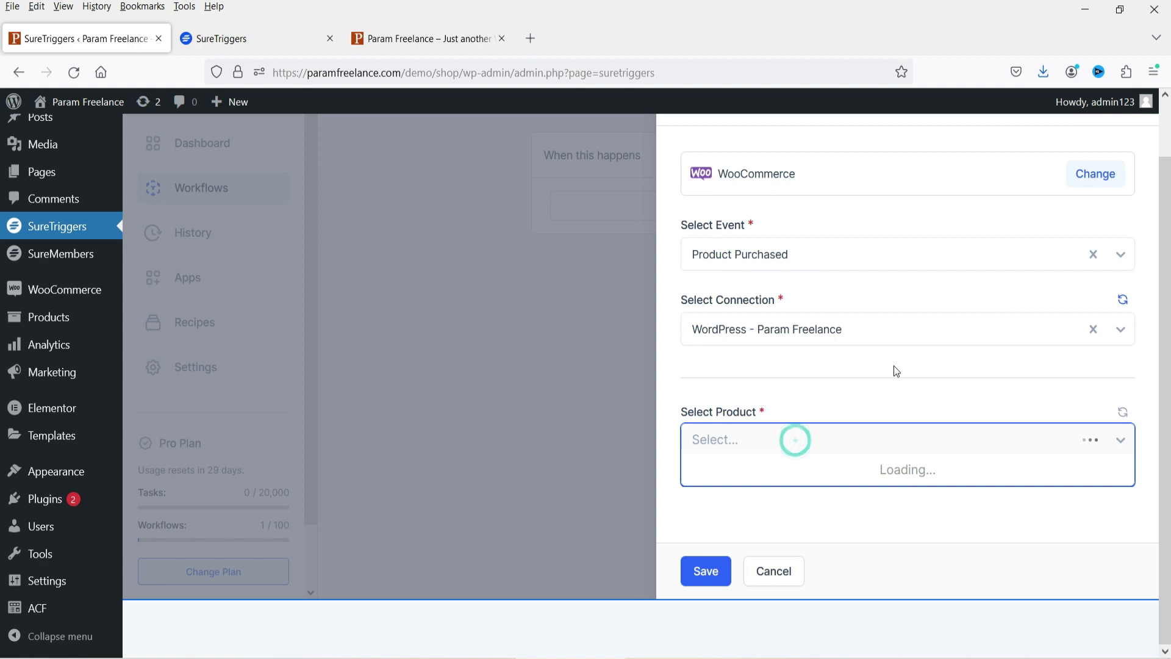
click(756, 471)
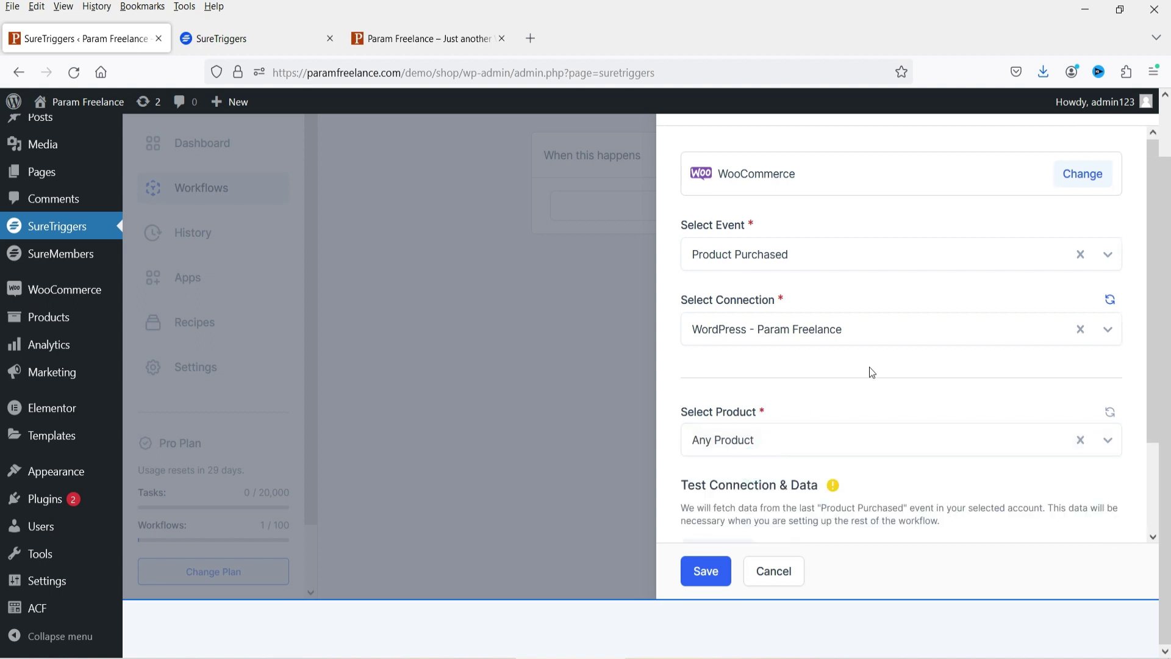
scroll(869, 367, down, 2)
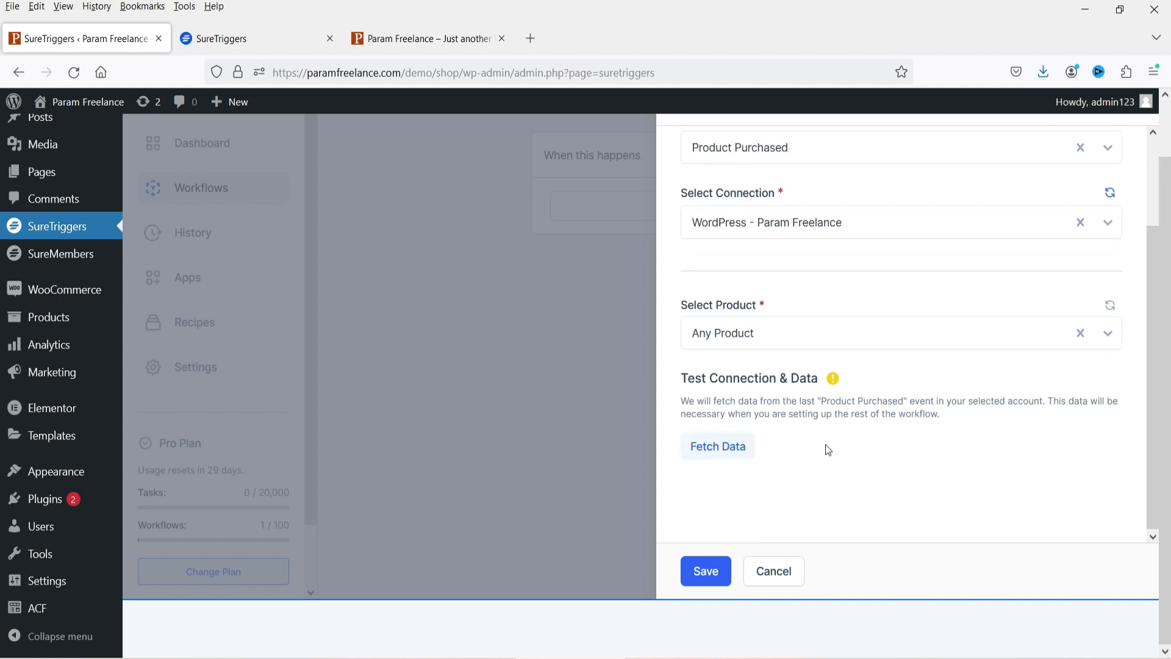
- Fetch sample purchase data (regular price 90, sale price 89), review it, and save the trigger
click(715, 448)
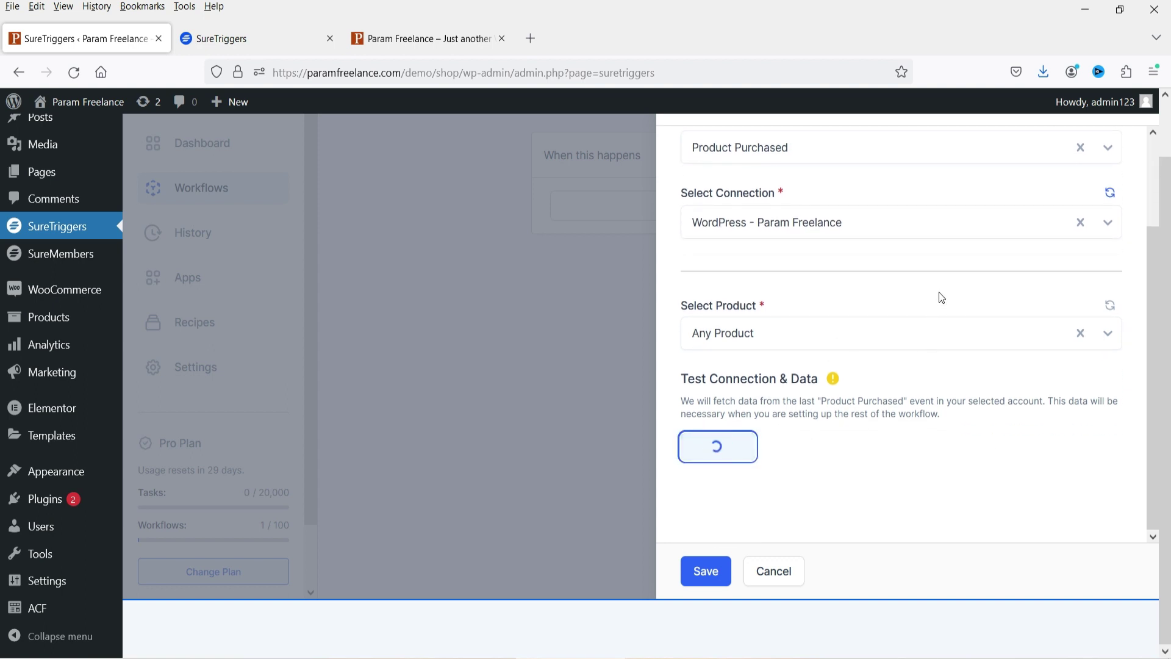
scroll(853, 365, down, 4)
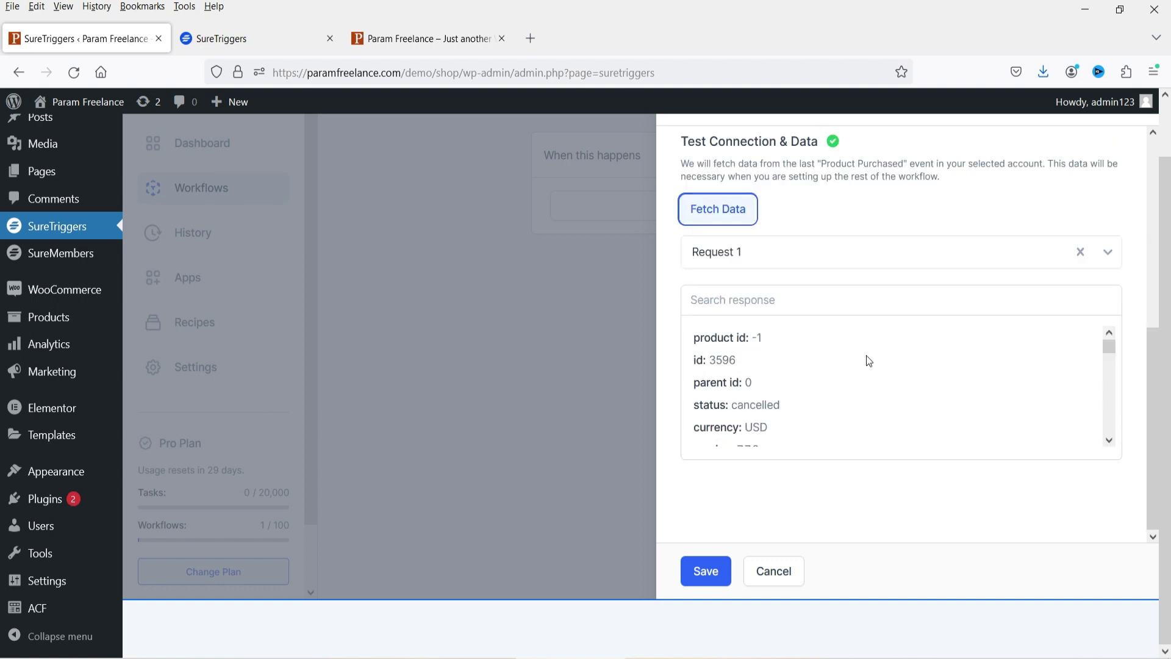
scroll(869, 361, down, 10)
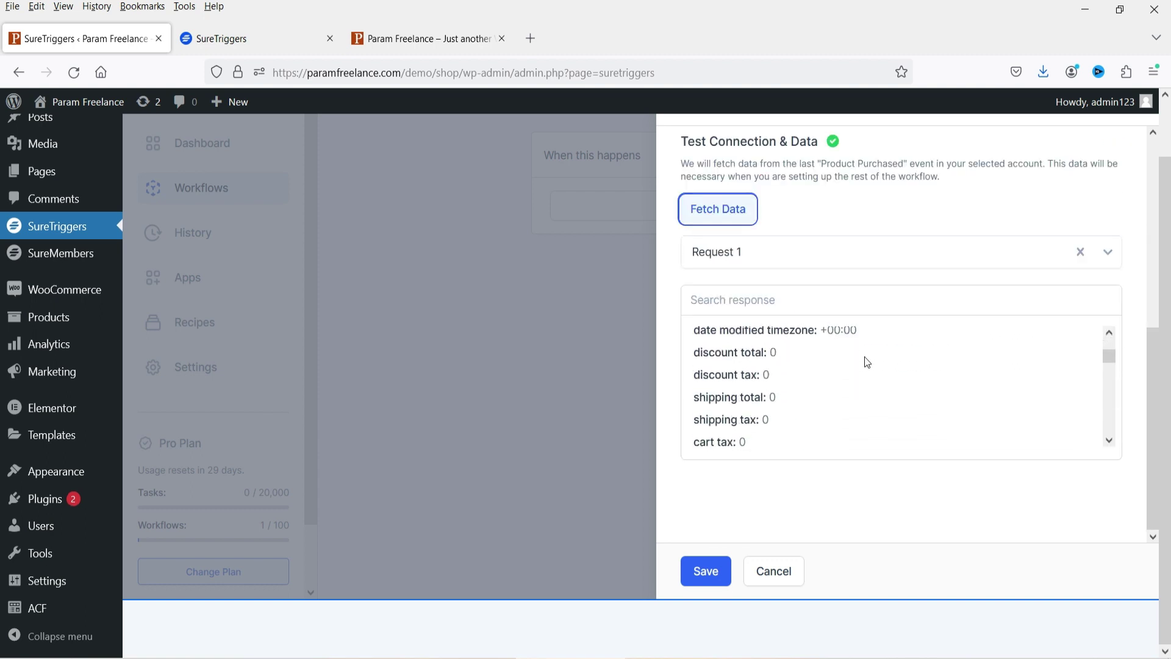
scroll(867, 362, down, 10)
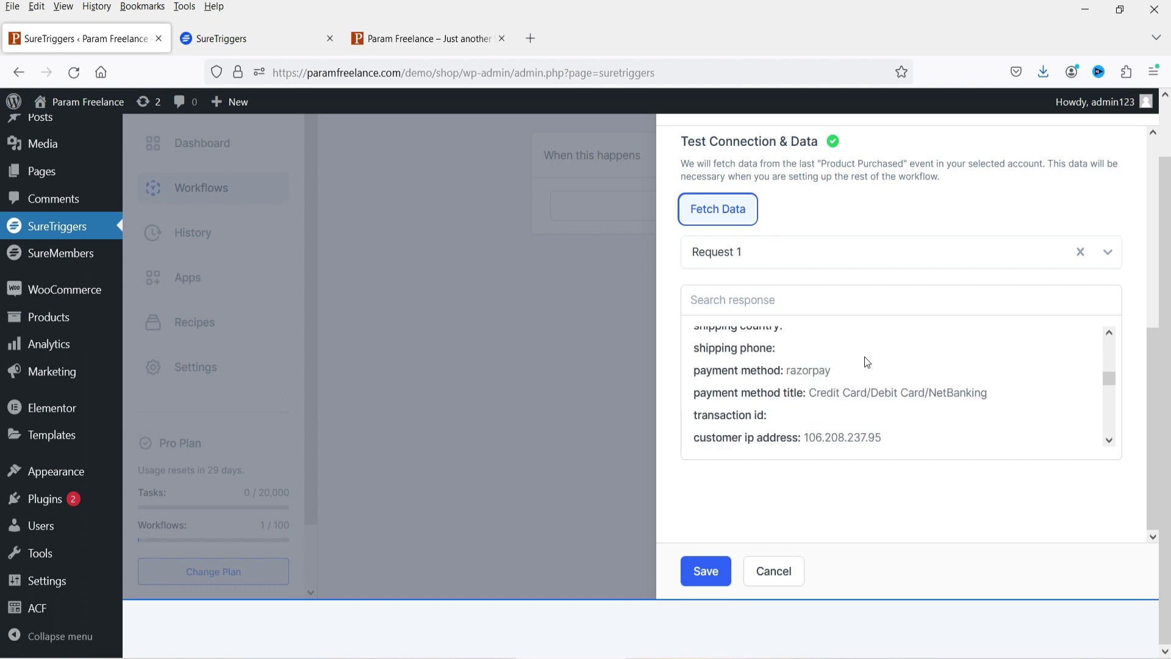
scroll(868, 364, down, 6)
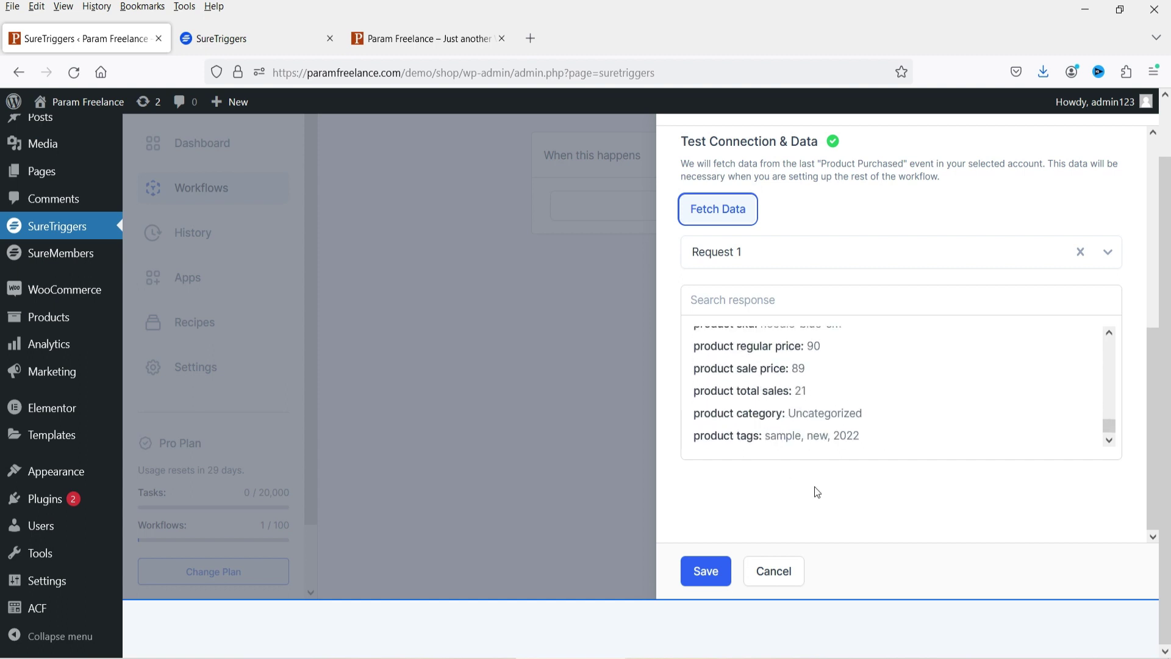
scroll(879, 320, down, 3)
scroll(874, 330, up, 3)
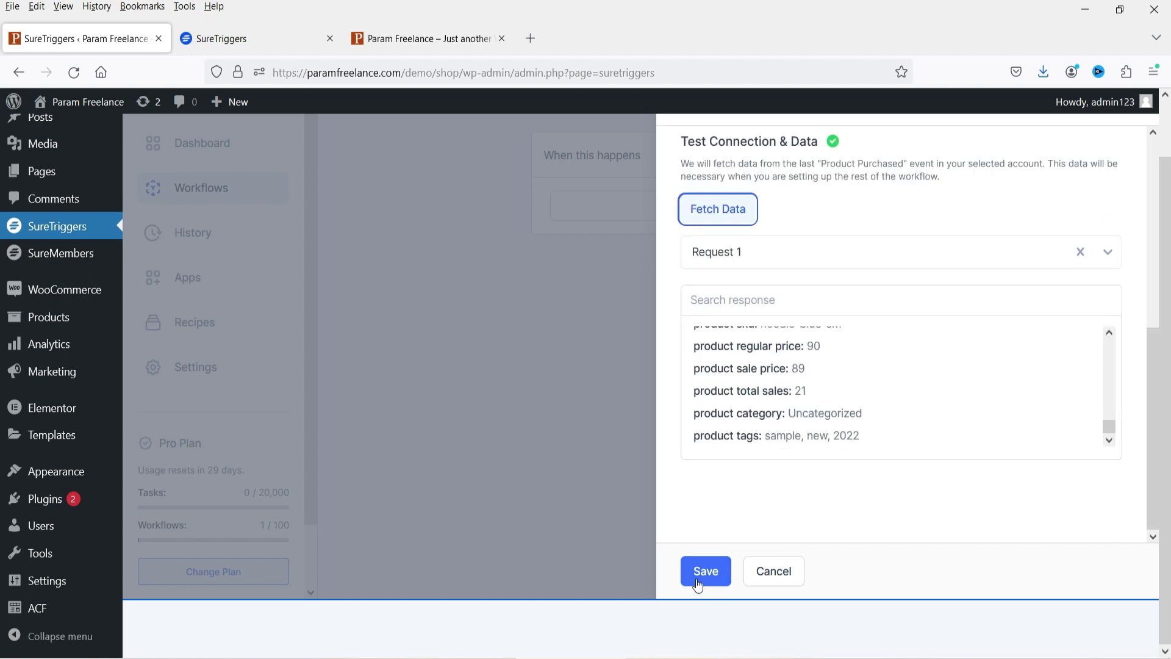
click(706, 571)
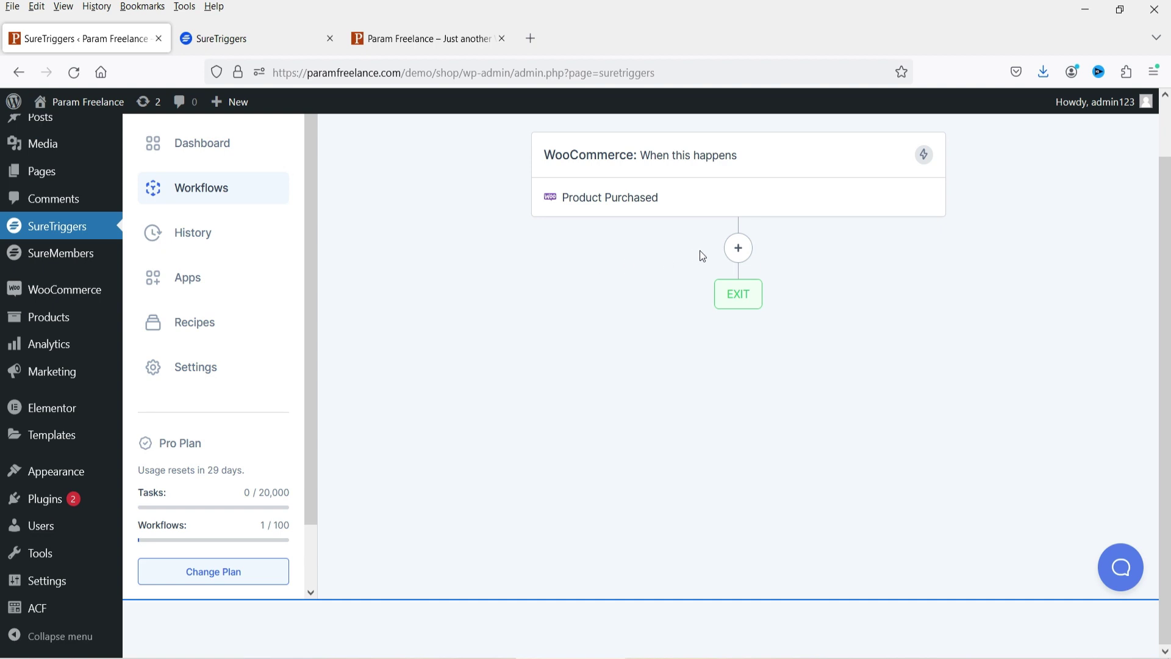
- Add a Delay For step of 1 Minute(s) after the trigger, save it, and add another step
click(734, 252)
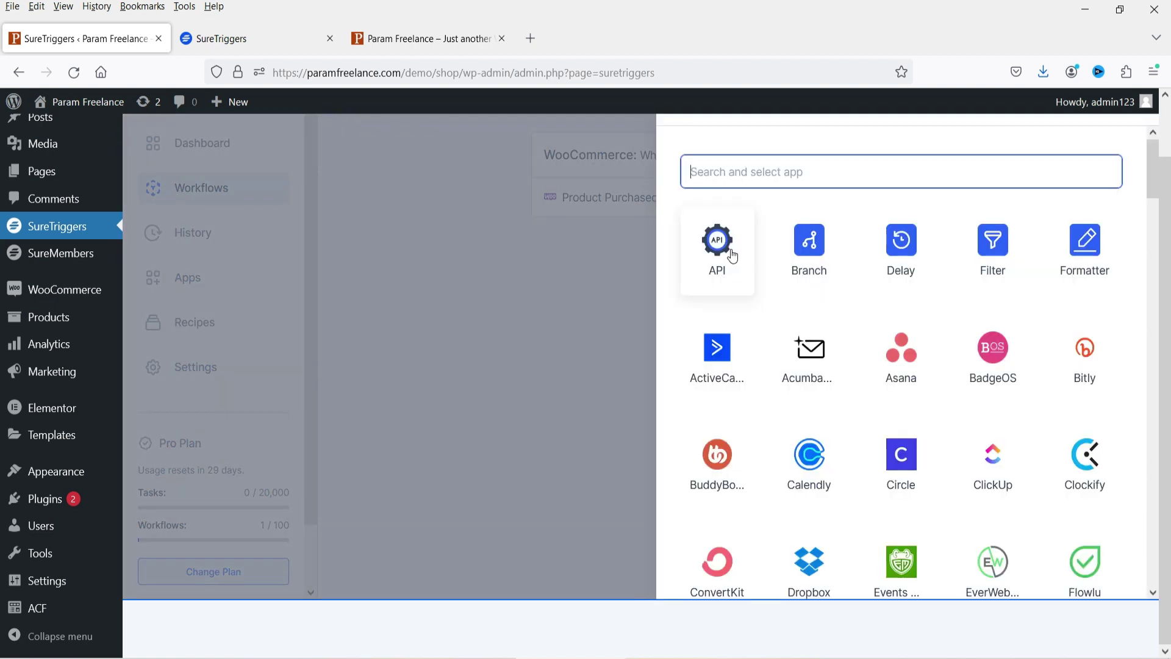
click(902, 274)
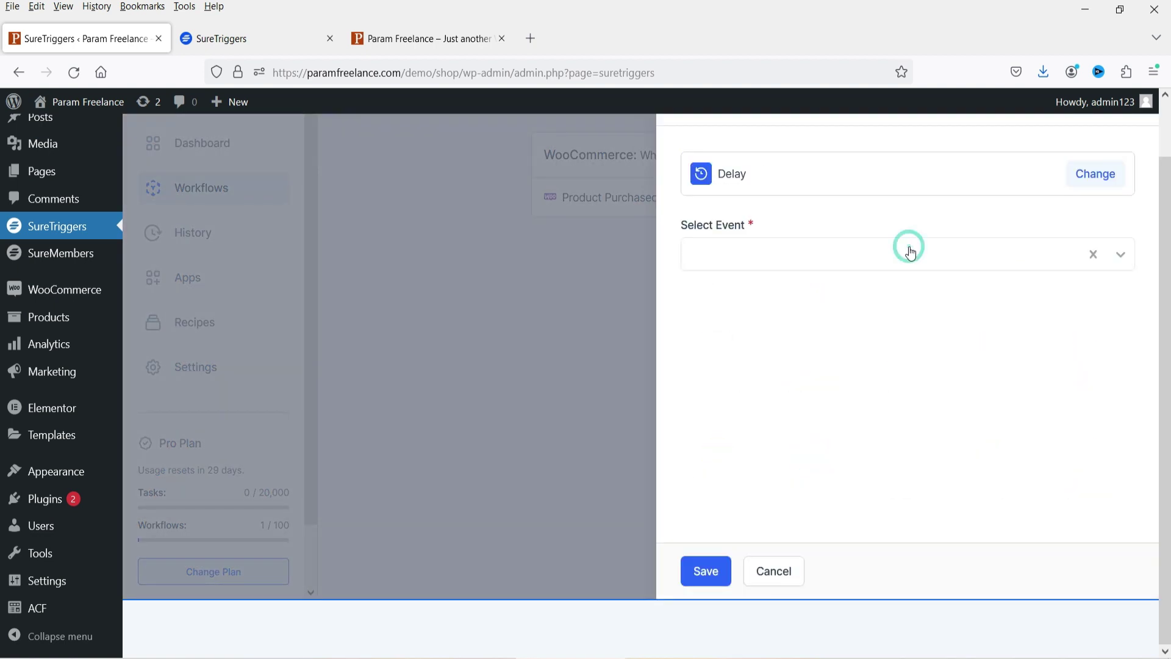
click(776, 250)
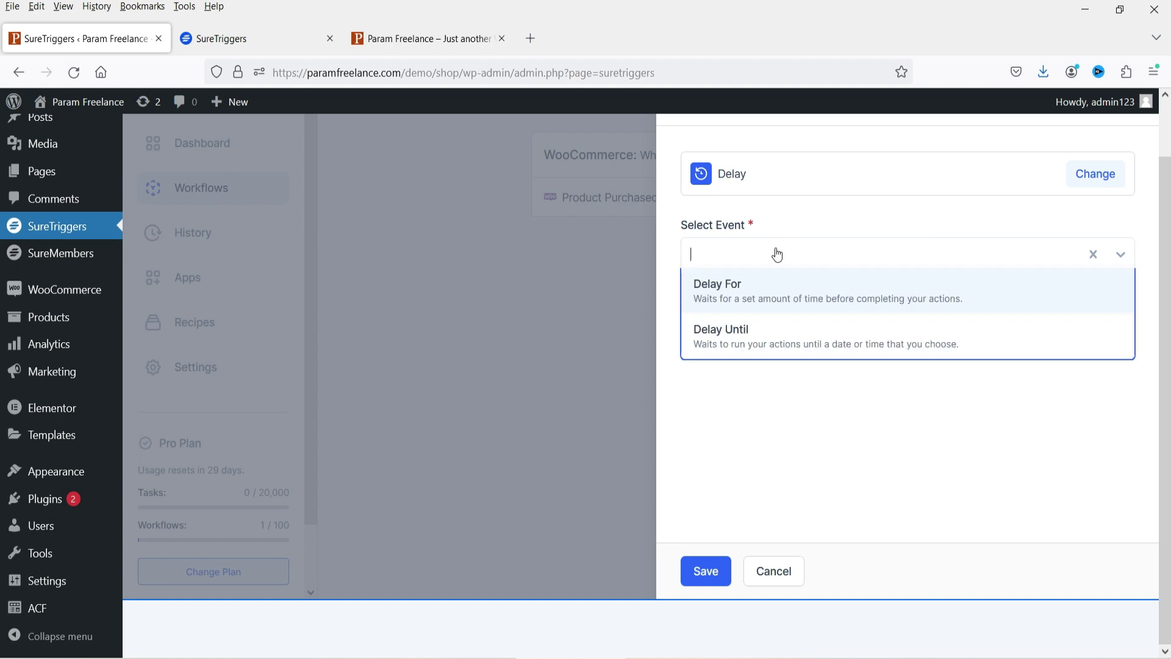
click(912, 299)
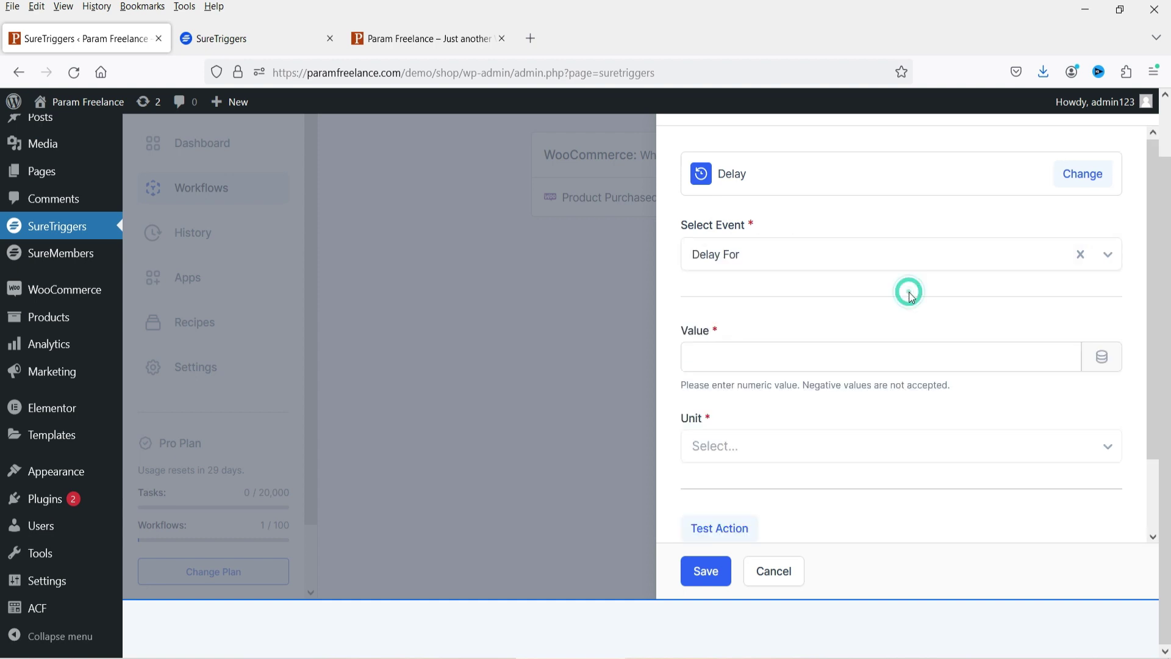
click(746, 351)
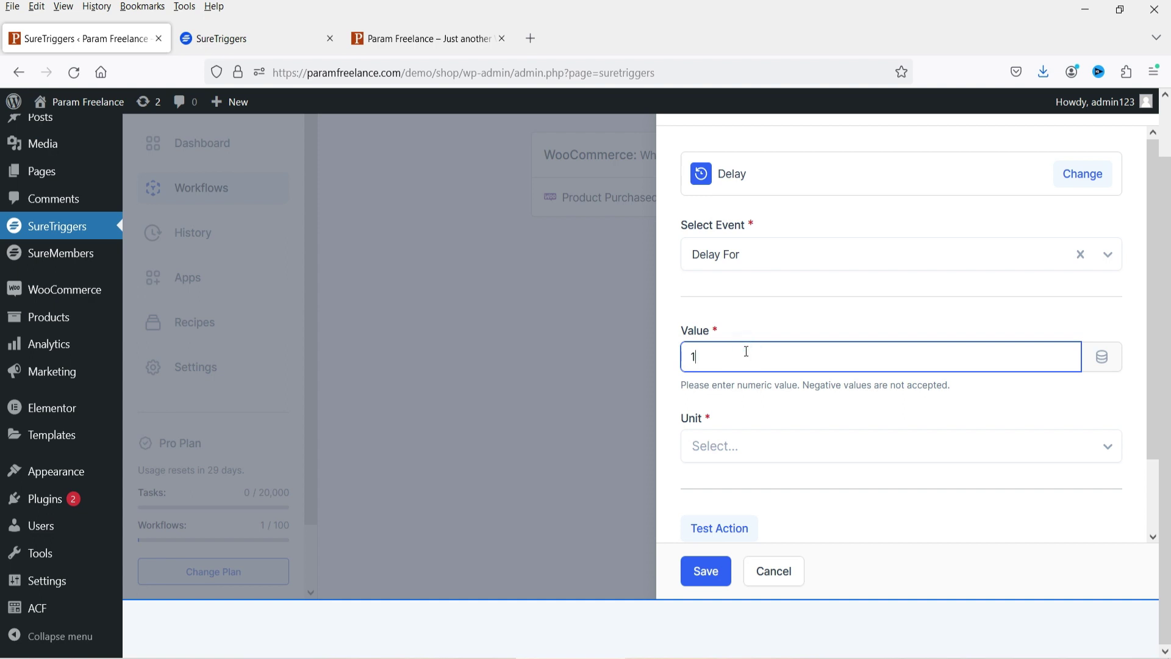
click(839, 406)
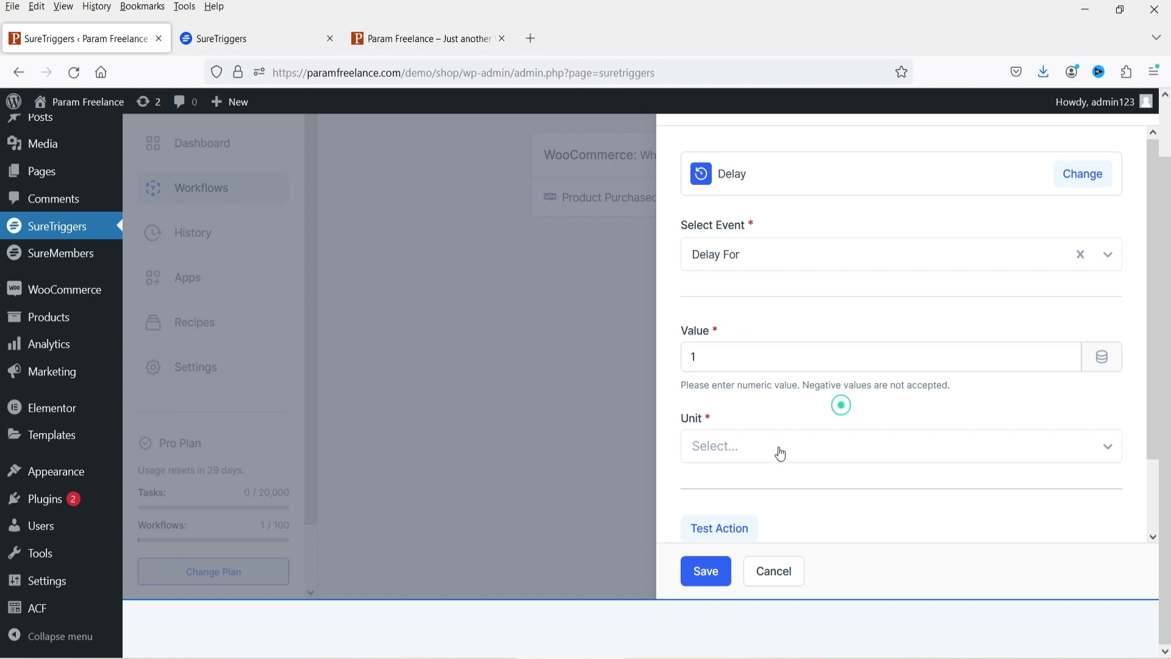
click(771, 449)
click(763, 509)
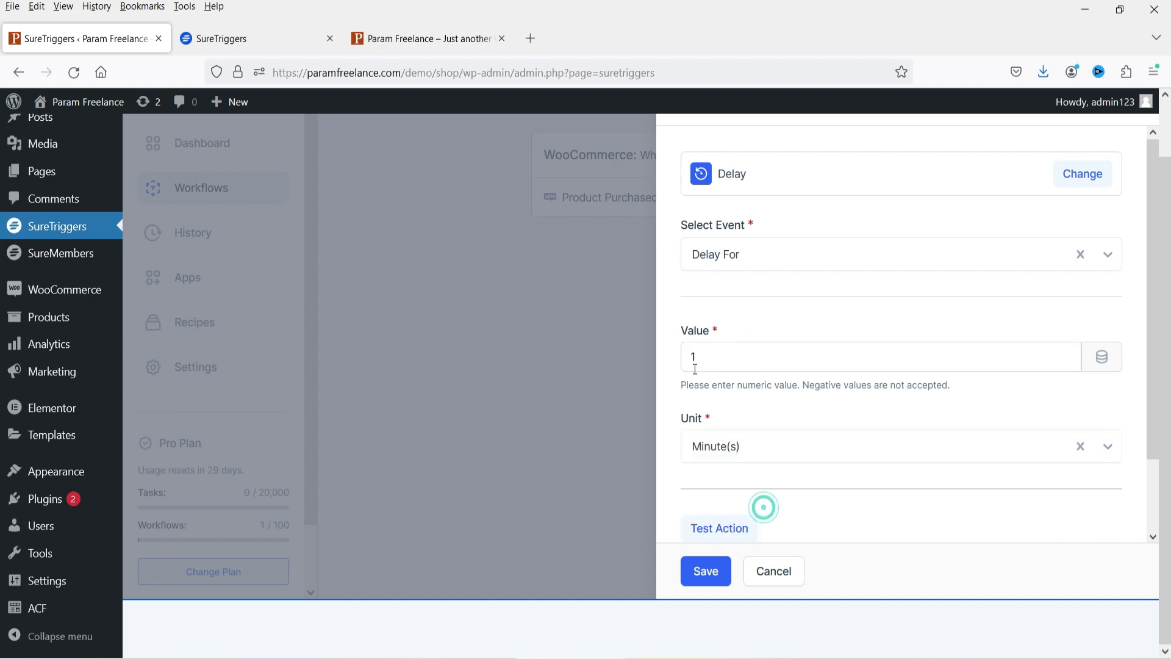
scroll(854, 338, down, 2)
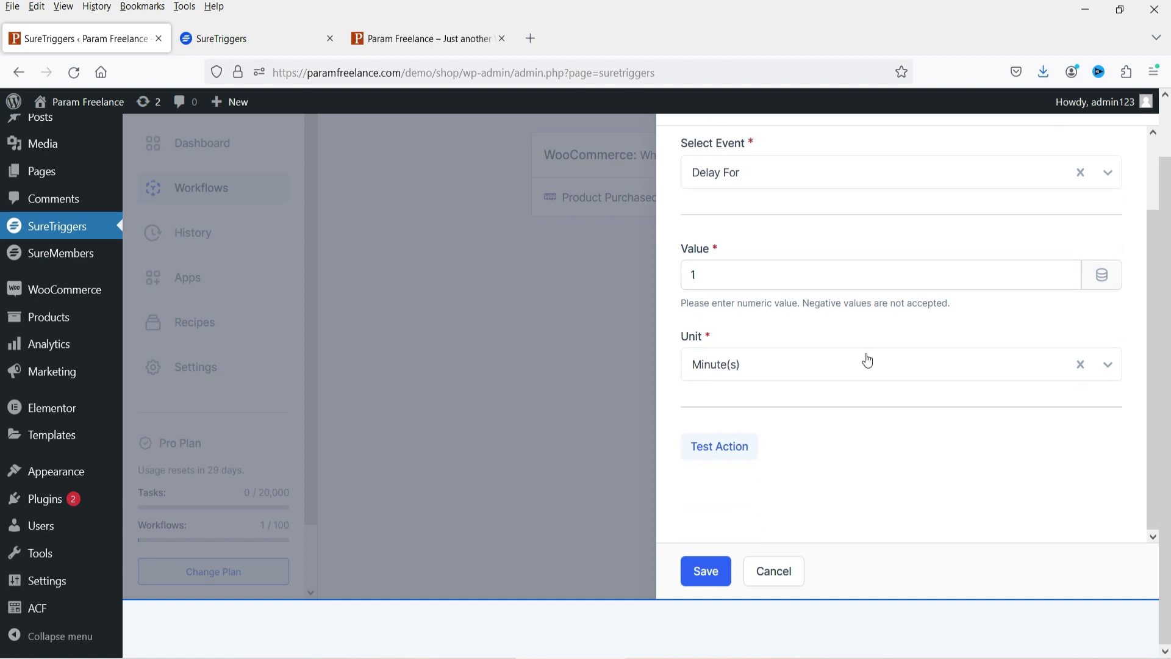
click(701, 573)
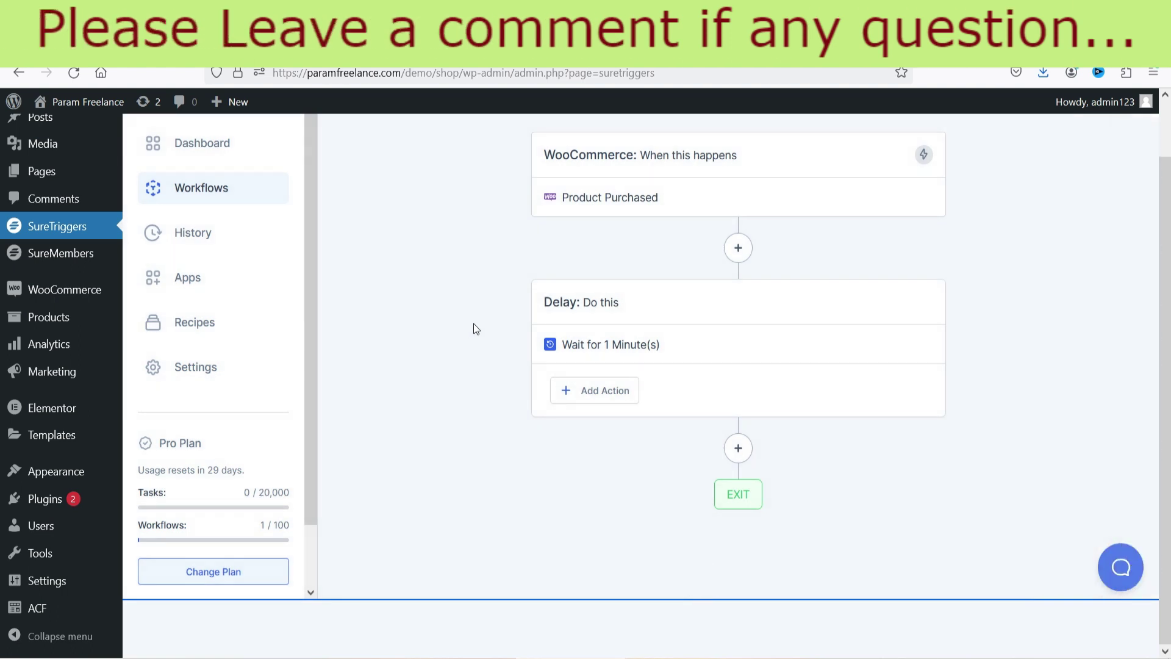
click(739, 451)
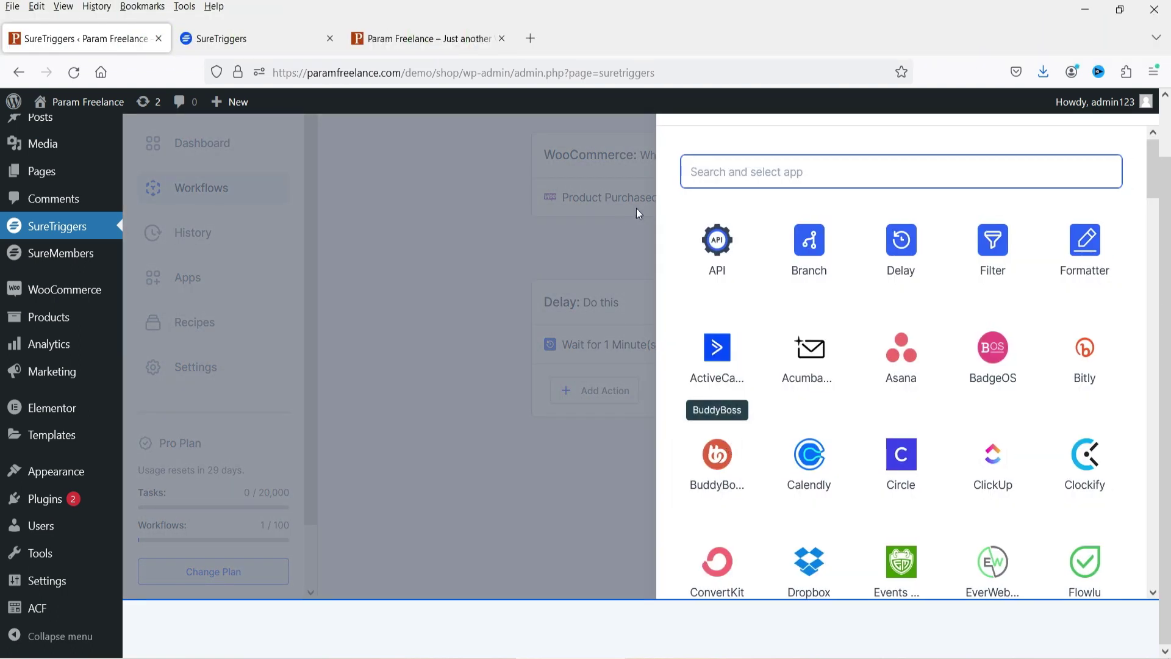
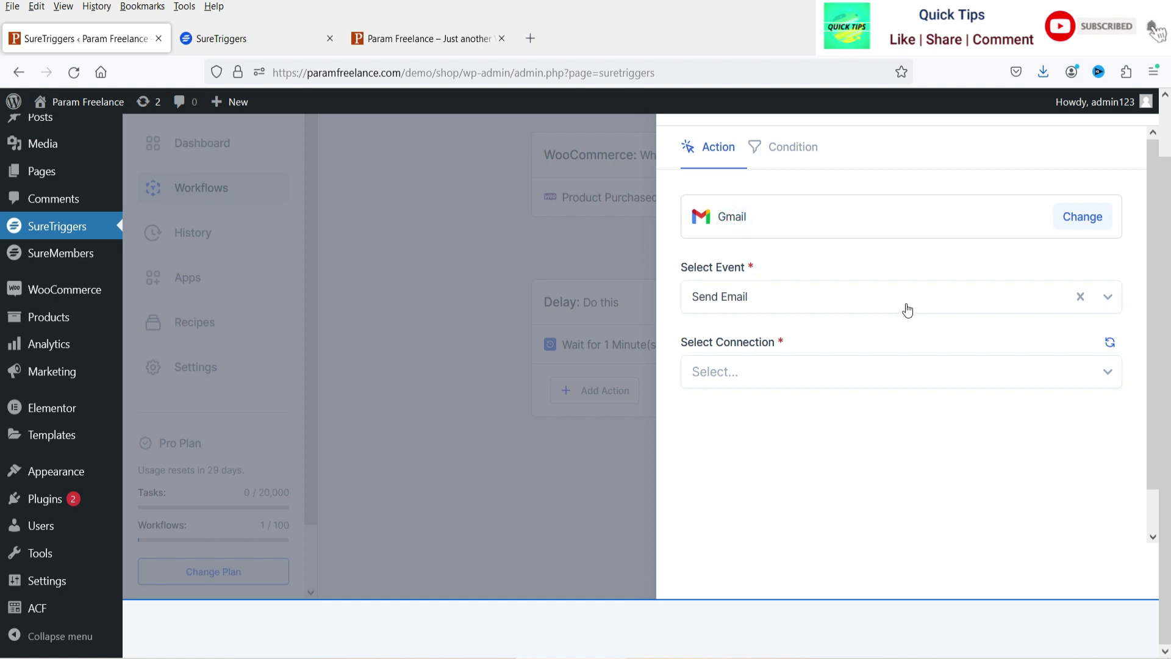
- Choose Send Email as the Gmail event and select the connected Gmail account
click(828, 304)
click(819, 332)
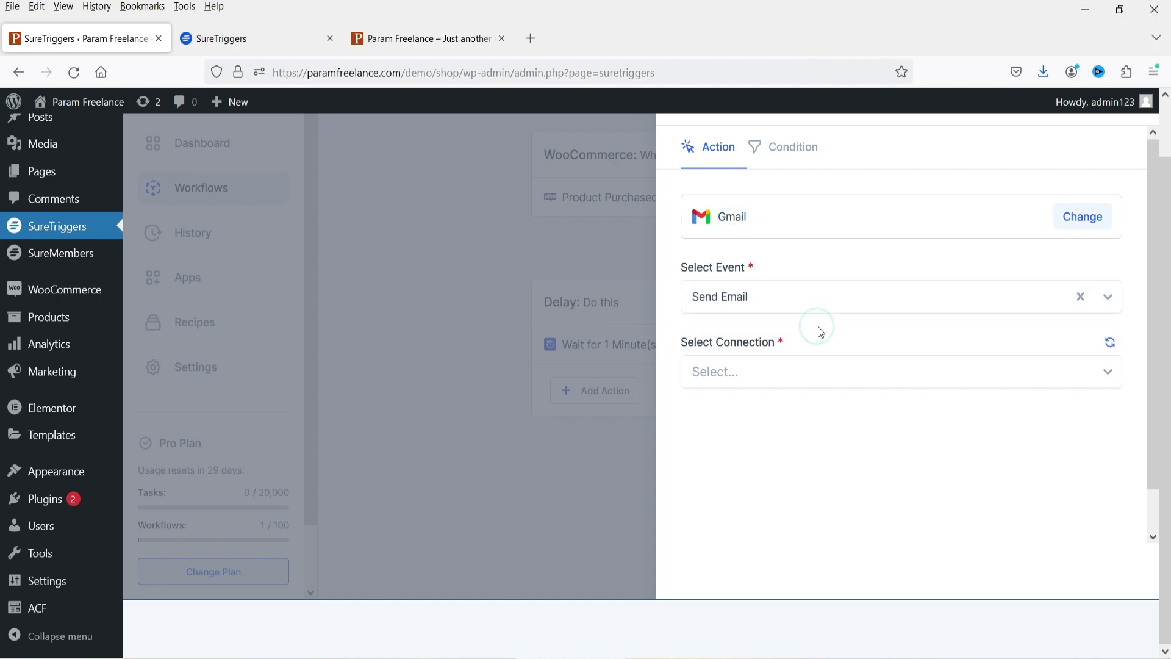
click(791, 383)
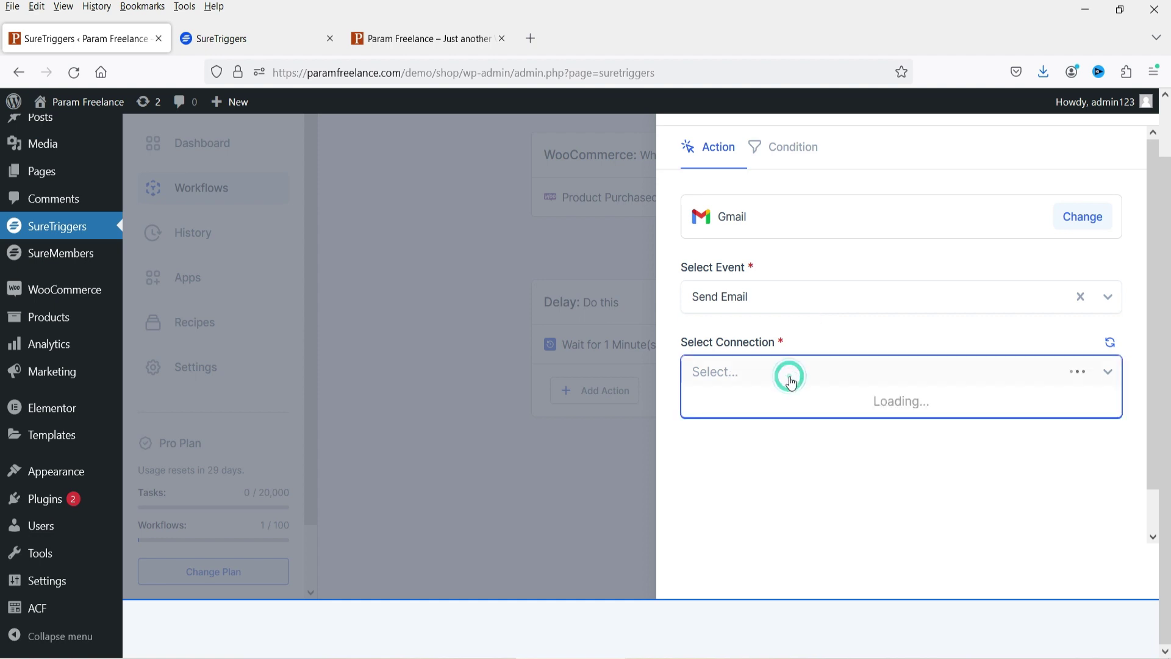
click(793, 400)
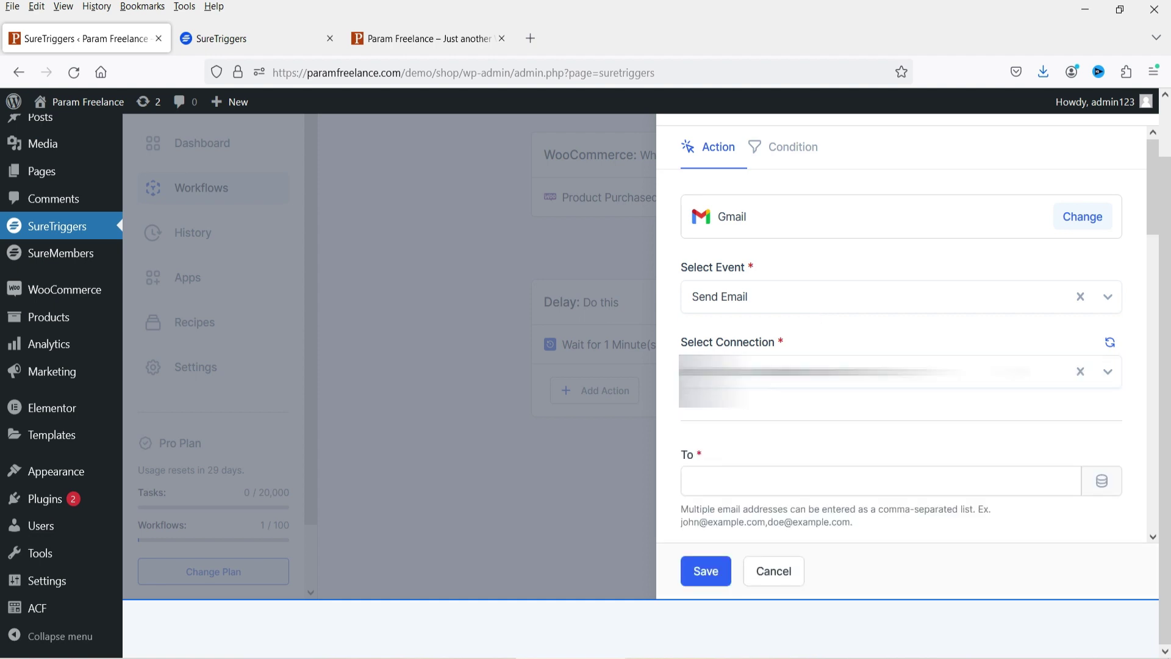
- Fill the To field with the trigger's Billing Email value, {billing.email}
scroll(798, 270, down, 5)
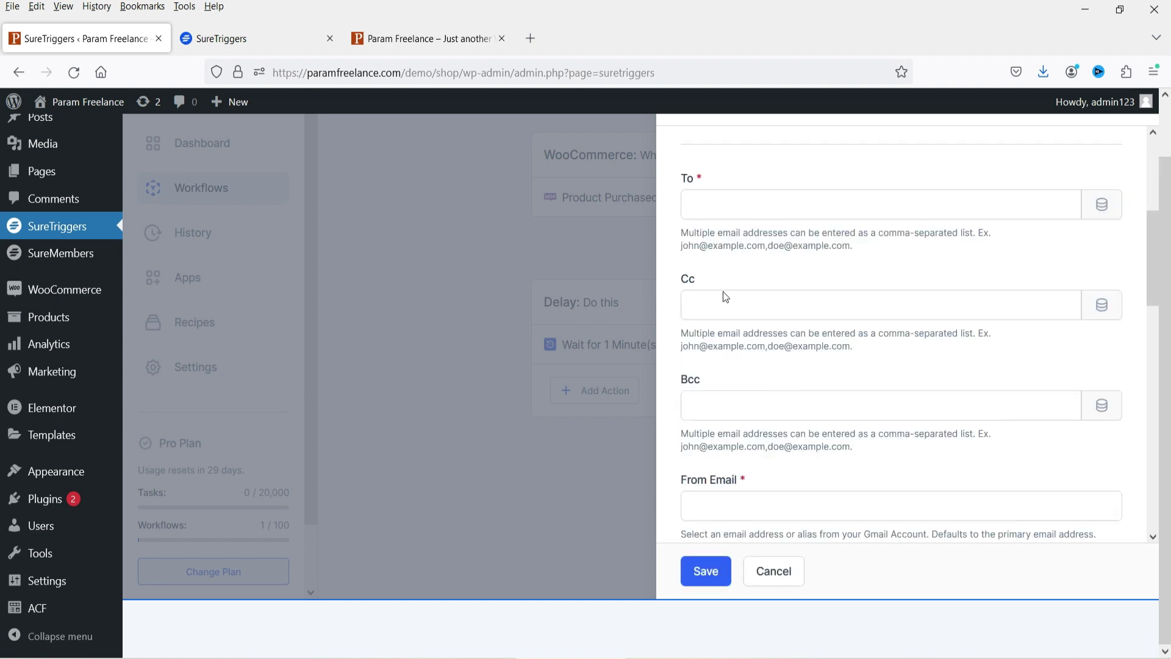
click(724, 203)
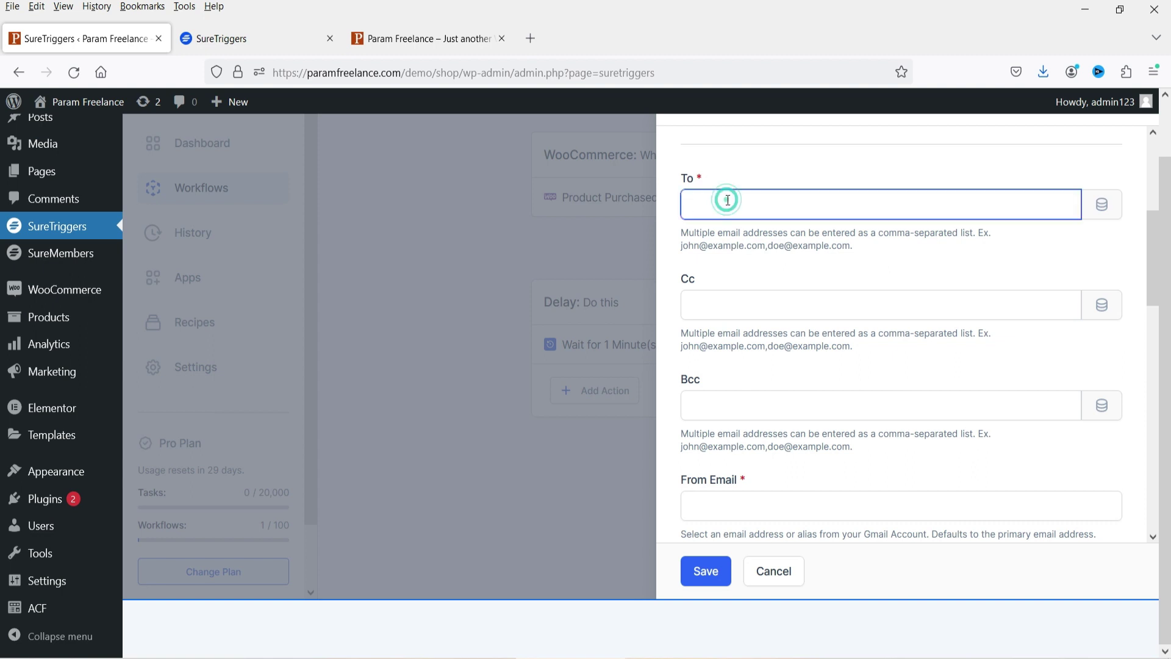
click(1101, 207)
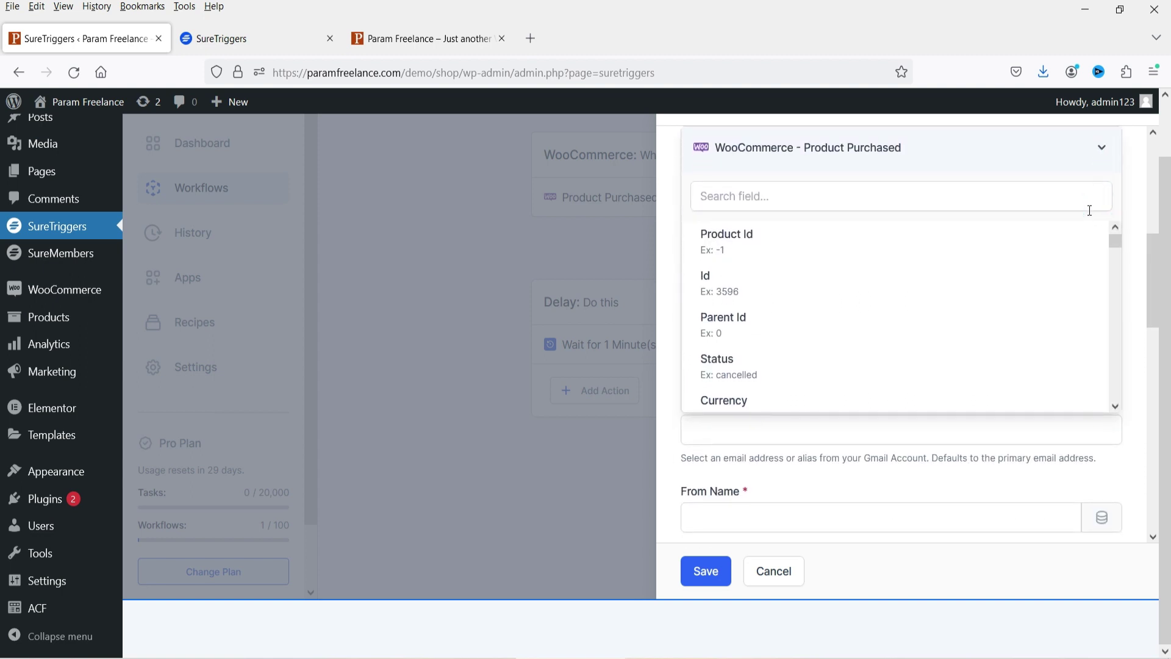
scroll(1089, 210, up, 2)
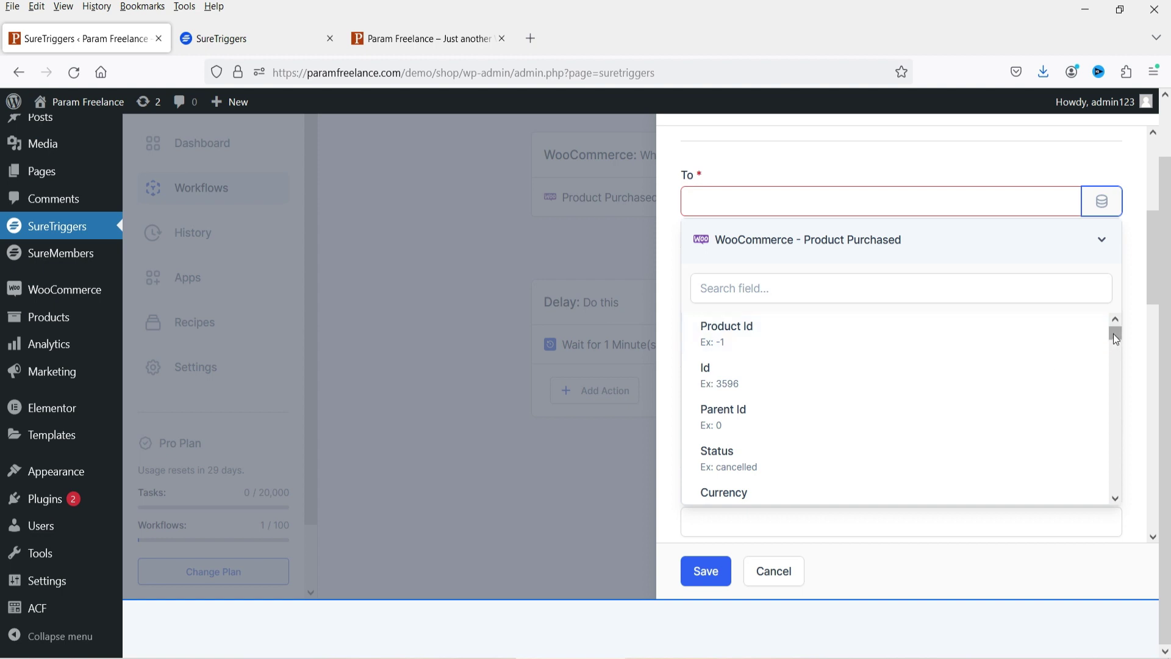
click(853, 290)
text(email)
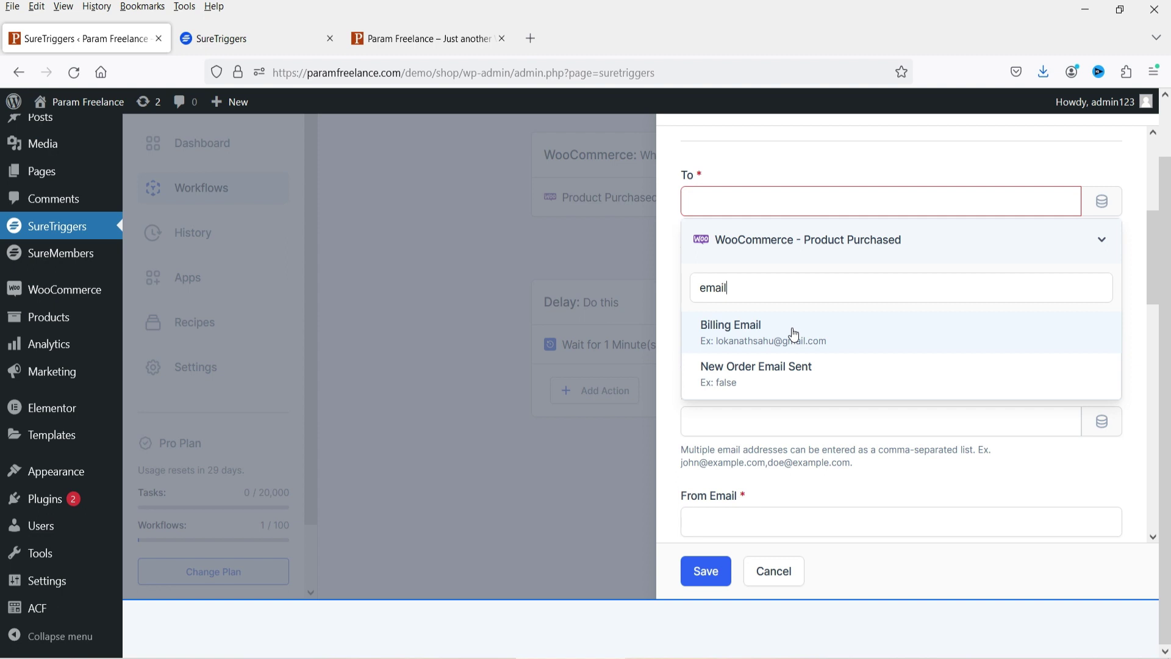
click(794, 335)
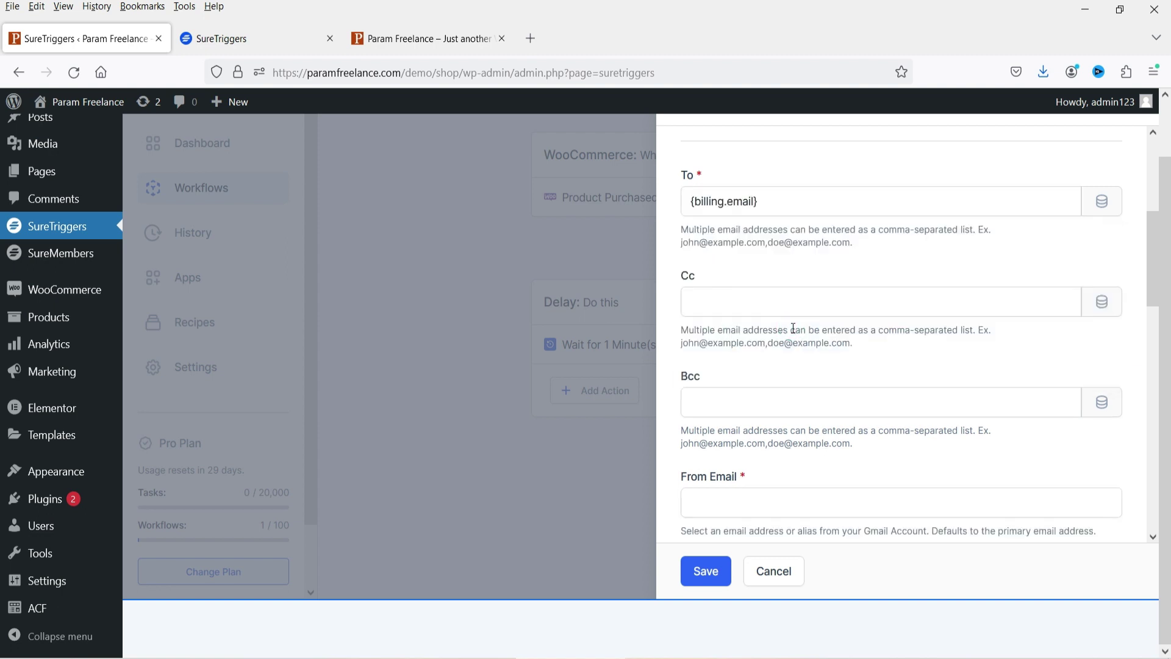
- Enter the support e-mail address as From Email and 'Param Freelance' as From Name
click(822, 306)
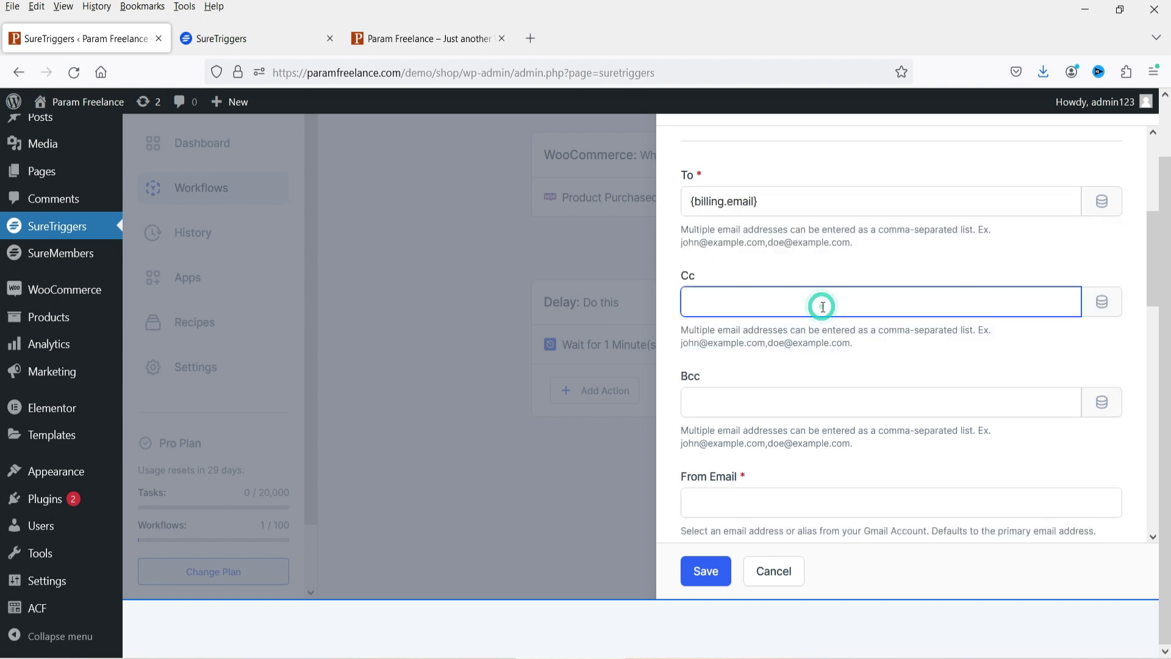
scroll(842, 335, down, 4)
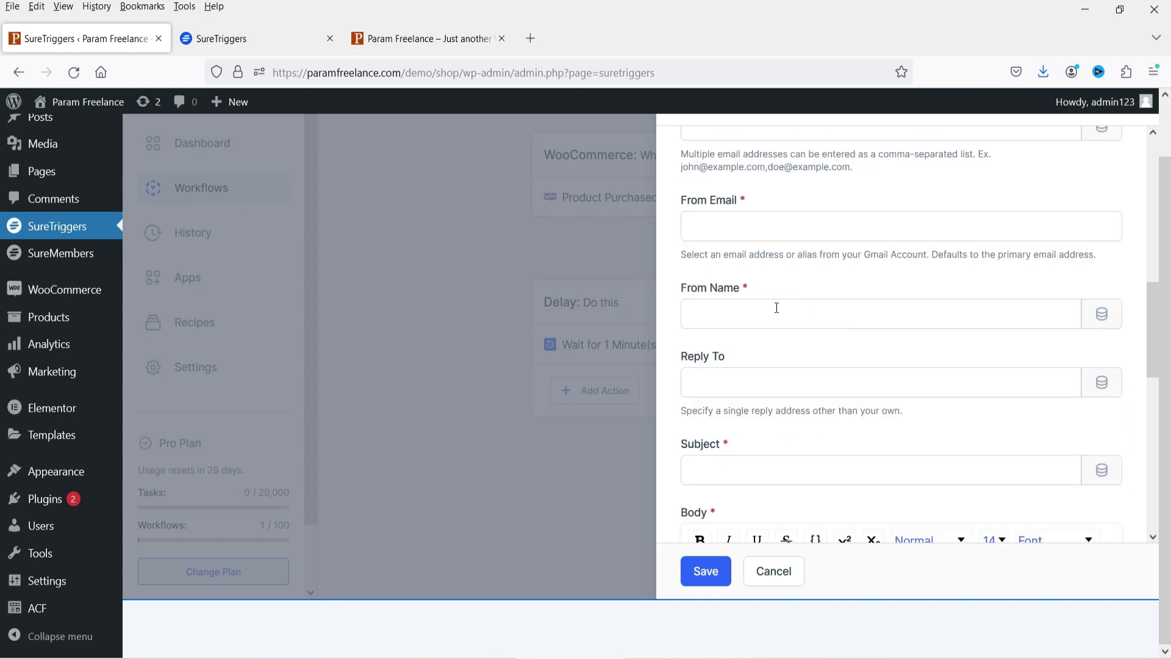
click(735, 222)
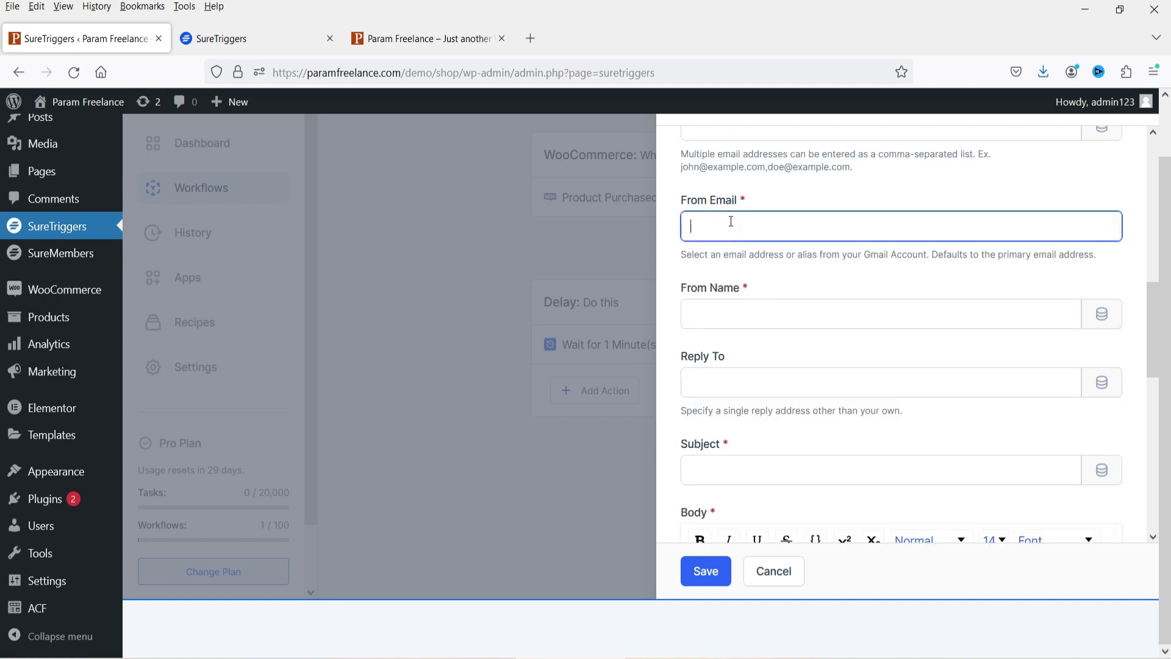
click(734, 307)
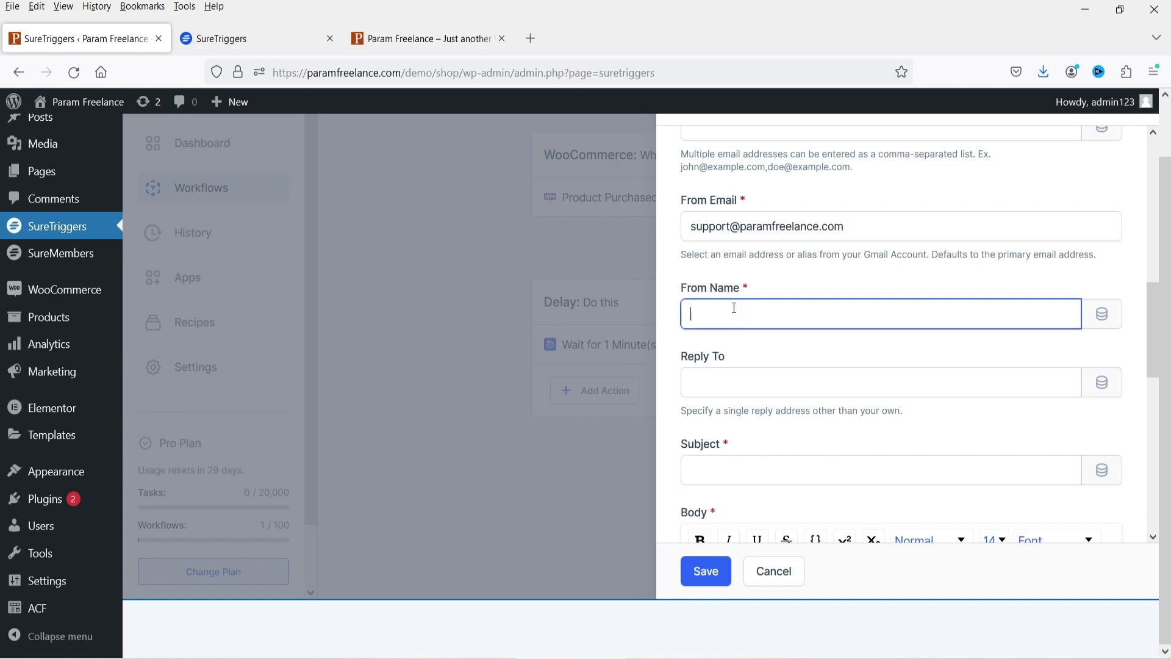
text(Param Freelance)
- Type the subject 'Thanks for your Purchase ! Here is a new offer for you!'
scroll(1022, 352, down, 3)
click(708, 285)
text(Thanks for)
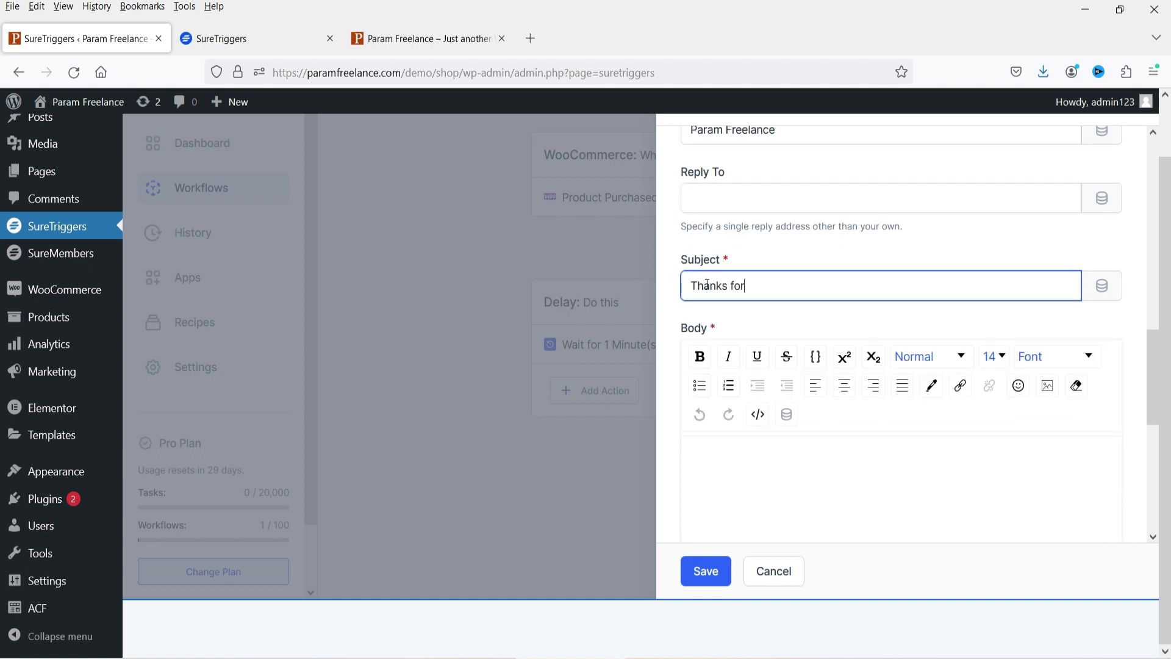
text( your Purchase ! Here is a new offer for you!)
- Write the body: a greeting, thanks for choosing Param Freelance, and a 40% bulk-purchase discount offer
click(799, 467)
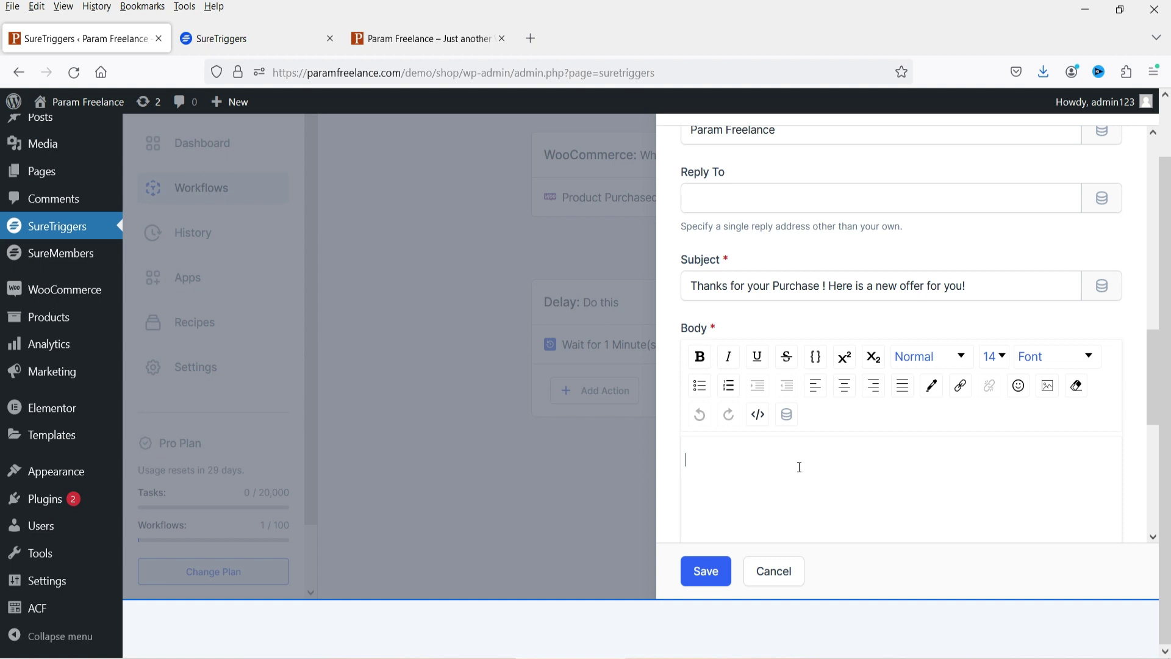
text(Hi, T)
key(BackSpace)
key(Return)
text(I have a new offer for you.)
key(Return)
text(You have bough)
key(BackSpace)
key(BackSpace)
key(BackSpace)
key(BackSpace)
key(BackSpace)
key(BackSpace)
key(BackSpace)
key(BackSpace)
key(BackSpace)
key(BackSpace)
key(BackSpace)
key(BackSpace)
key(BackSpace)
key(BackSpace)
key(BackSpace)
text(Thanks for choosing Param Freelance. I have a new offer for you. I am going to give you 40% discoint on bulk purchase.)
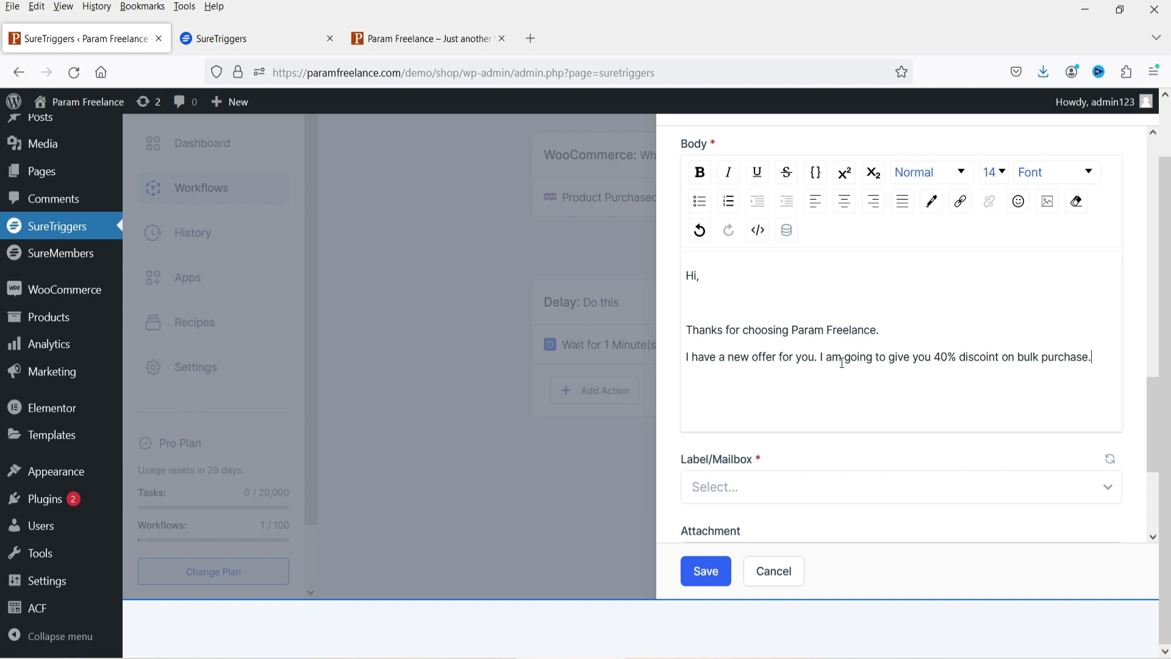
- Set the email's Label/Mailbox to IMPORTANT
scroll(848, 360, down, 3)
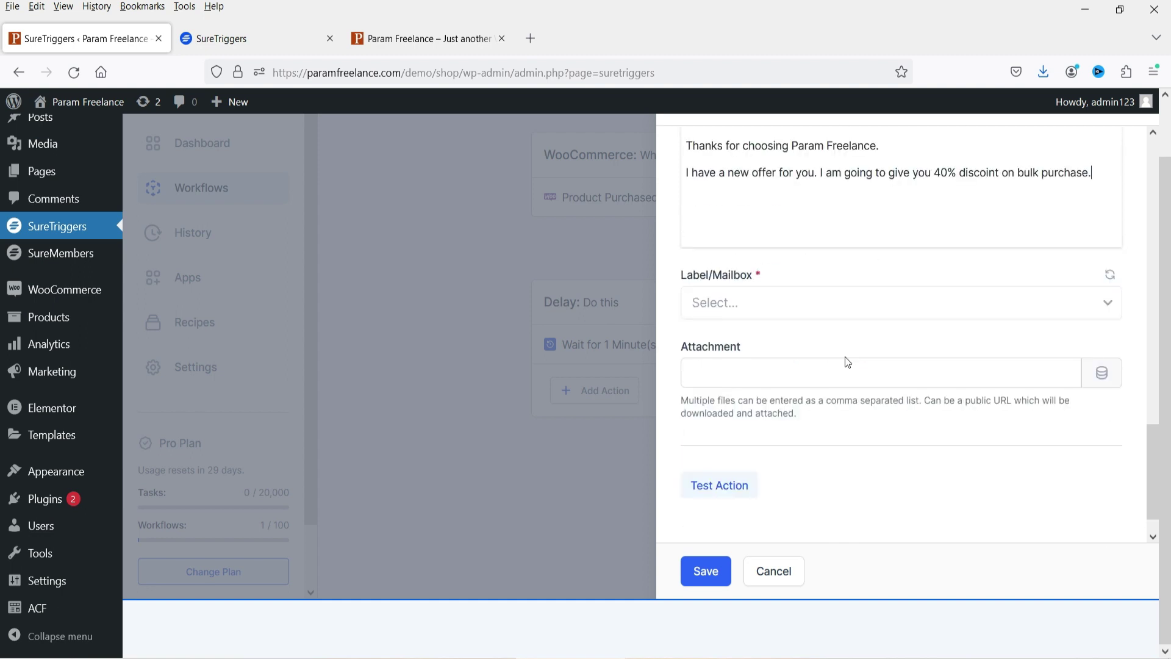
click(818, 312)
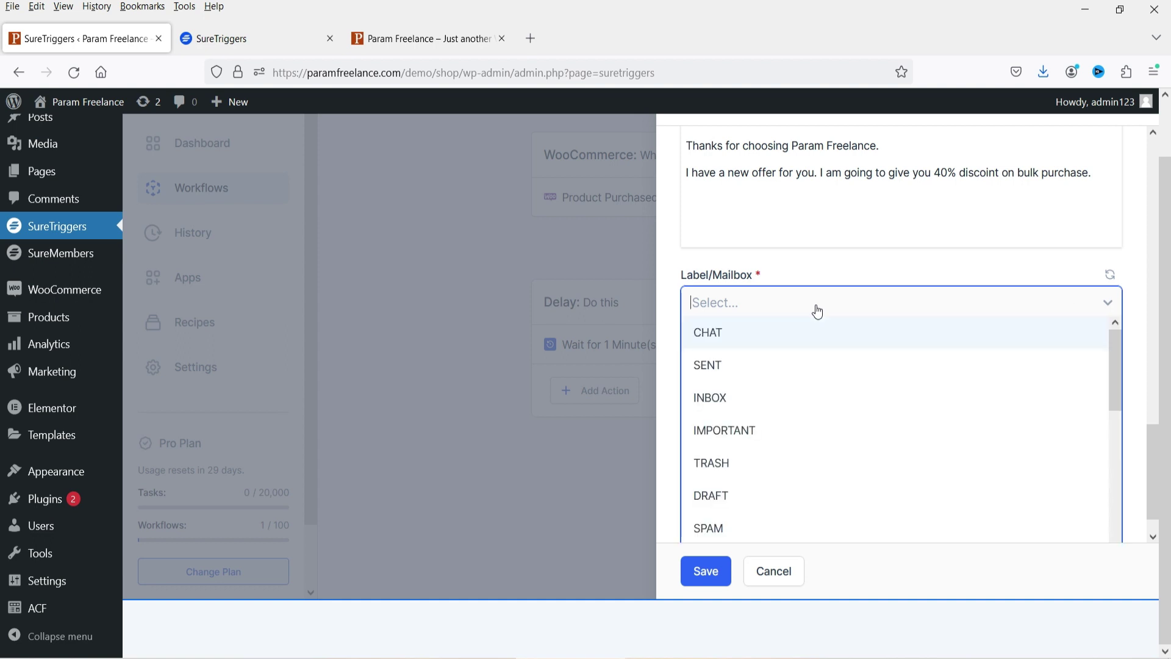
click(815, 435)
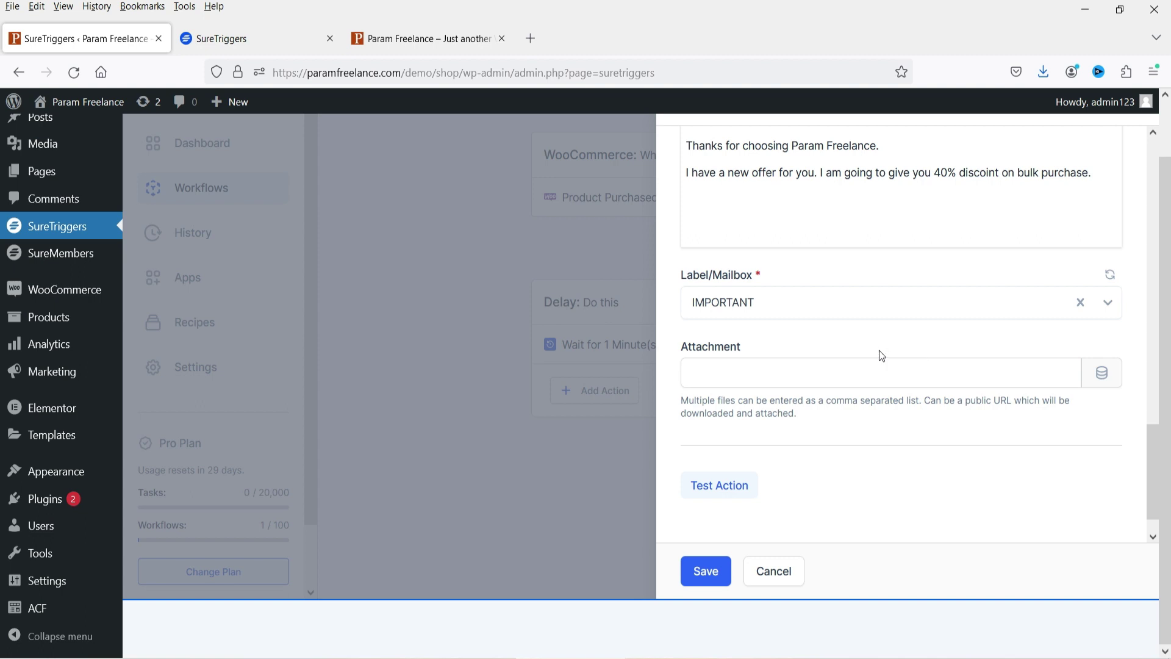
- Test the Gmail Send Email action and save it to the workflow
scroll(880, 356, down, 1)
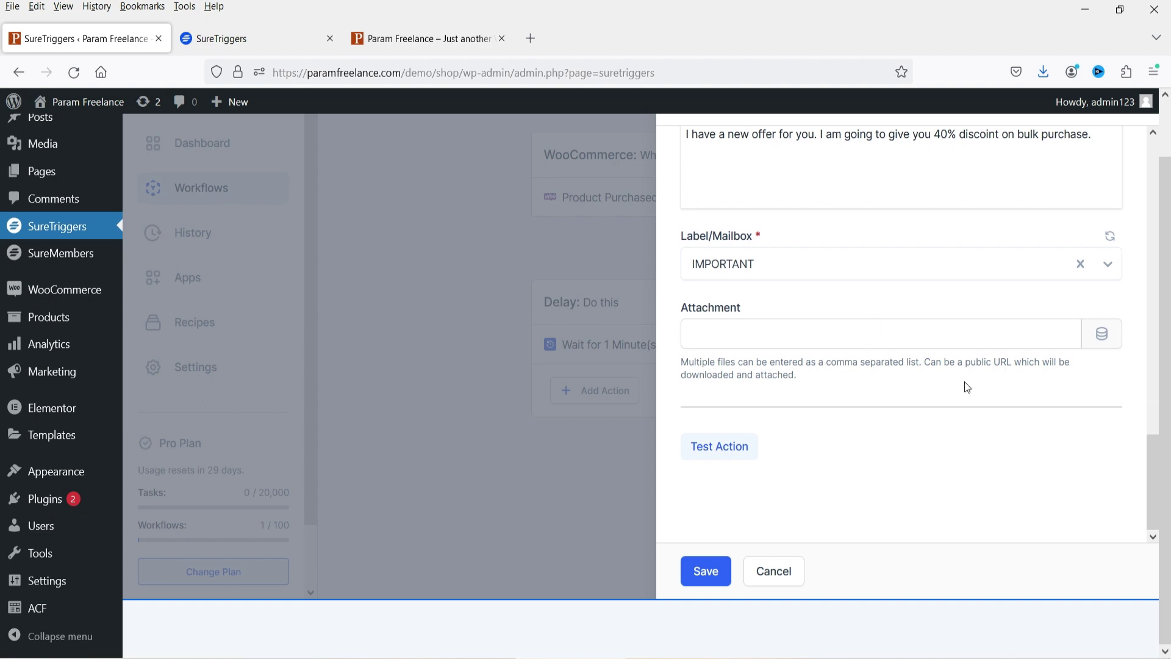
click(730, 453)
click(689, 579)
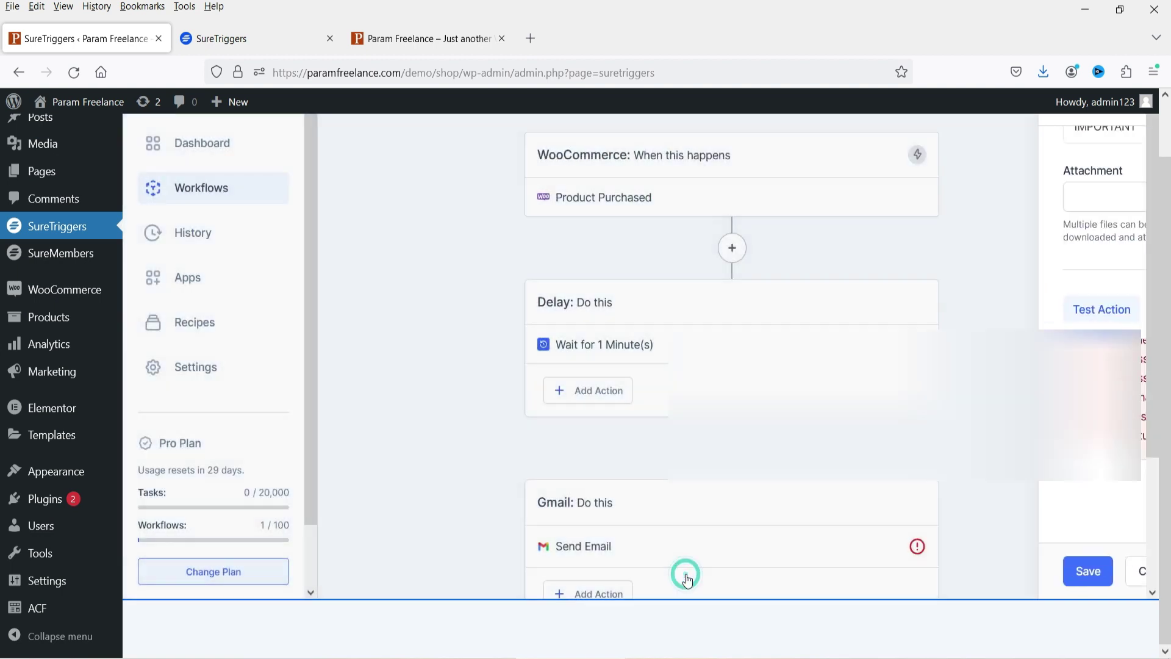
scroll(1053, 386, down, 3)
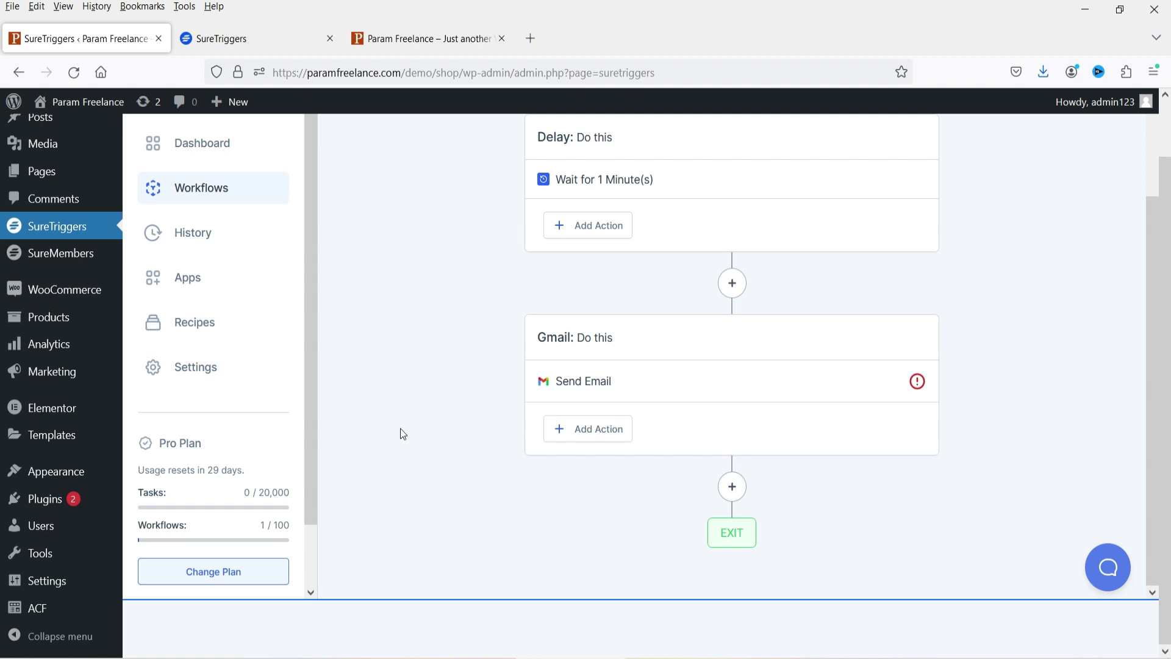
click(732, 486)
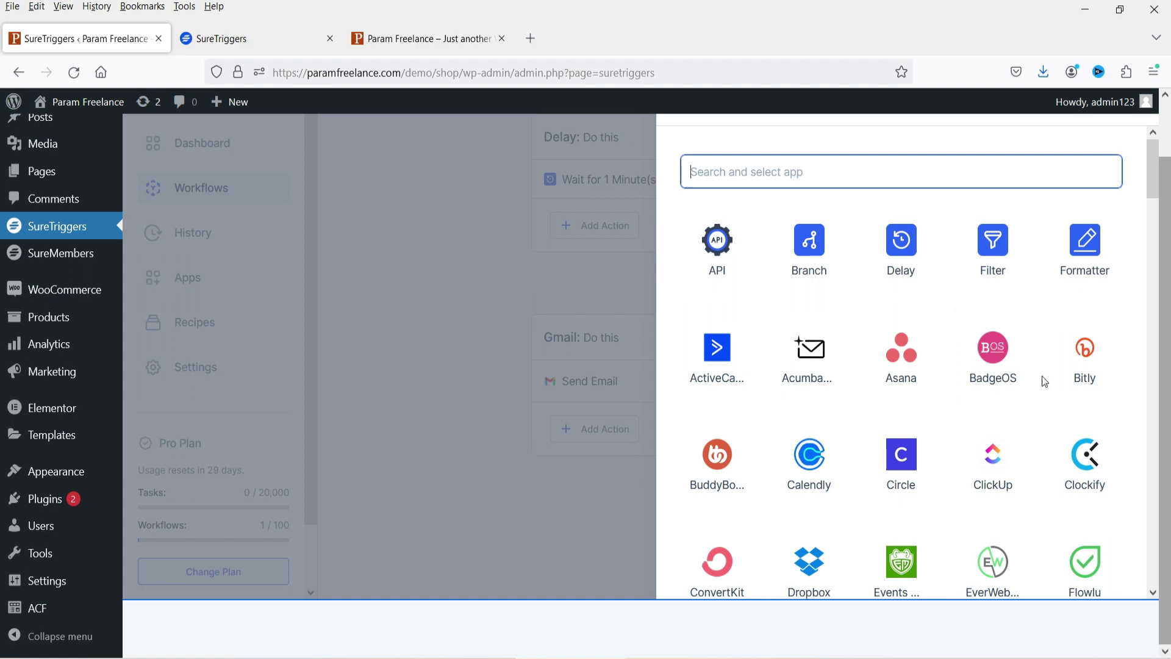
scroll(1043, 388, down, 3)
scroll(1043, 387, down, 6)
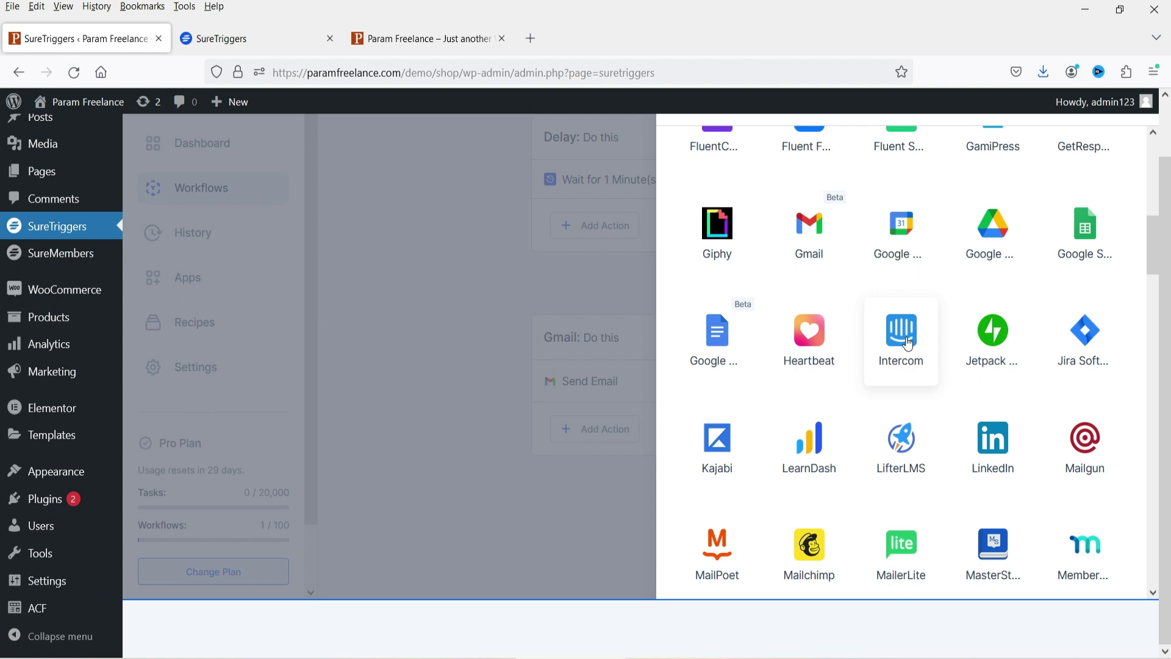
click(637, 136)
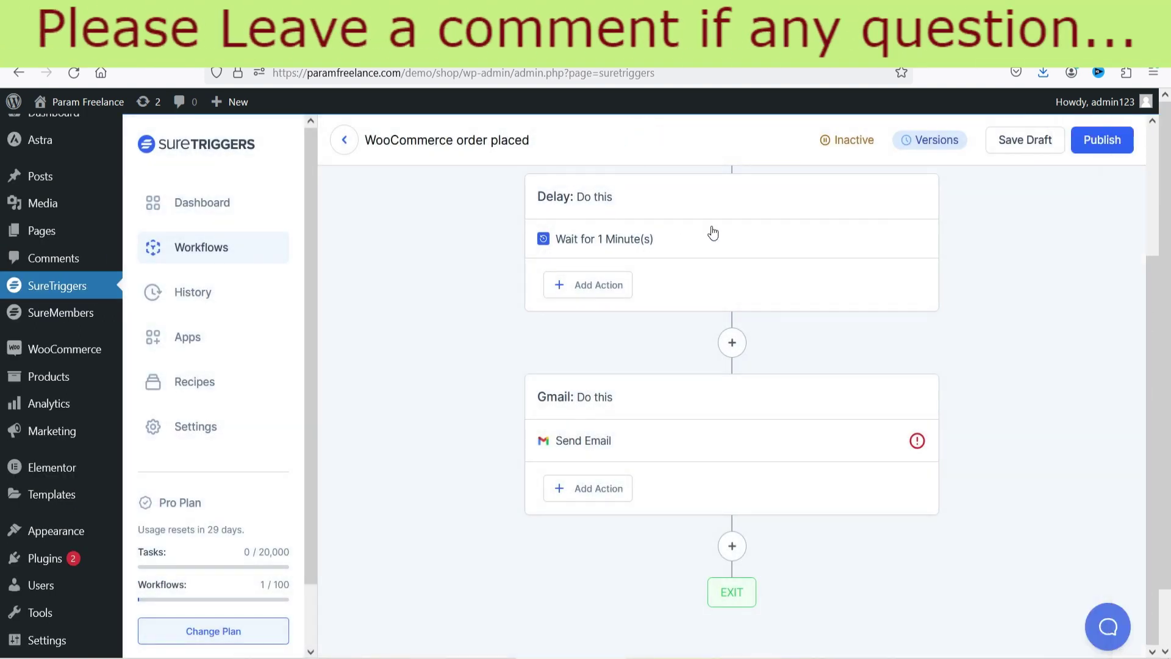